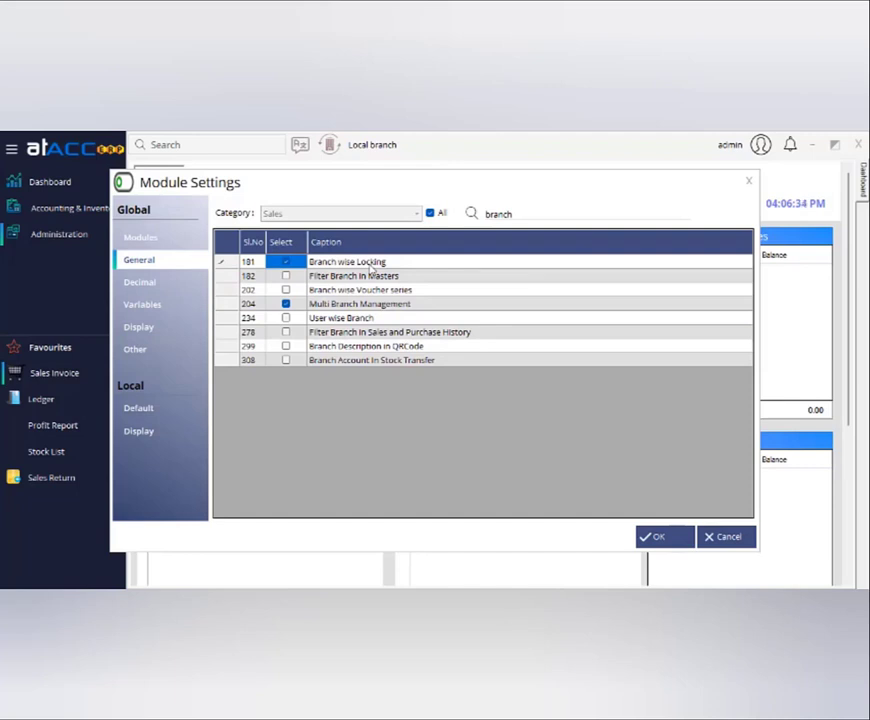
# Tick Filter Branch In Masters, Branch wise Voucher series and User wise Branch, then save with OK.
pyautogui.click(371, 263)
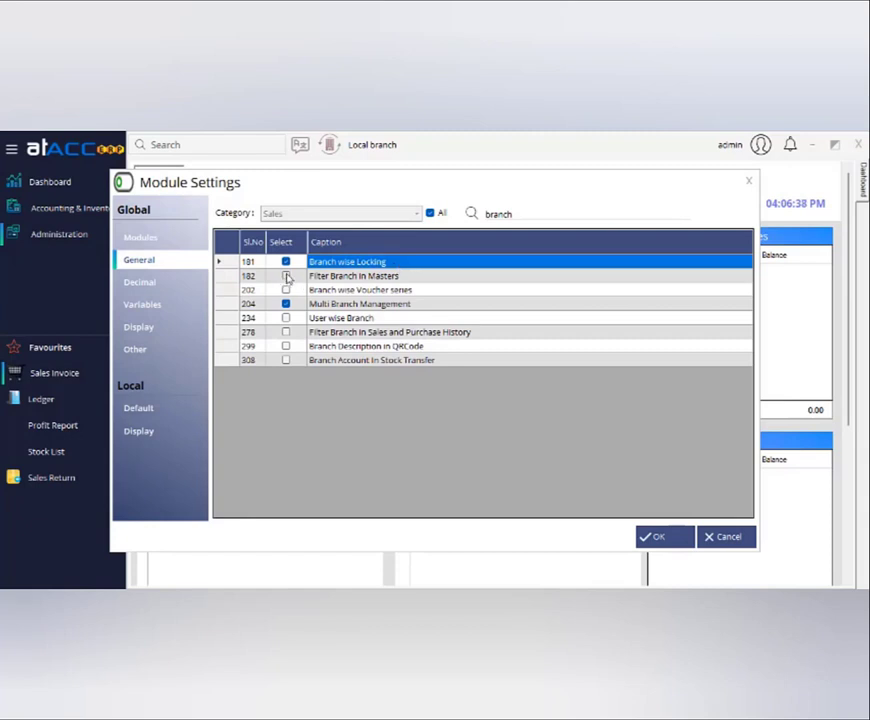
pyautogui.click(286, 276)
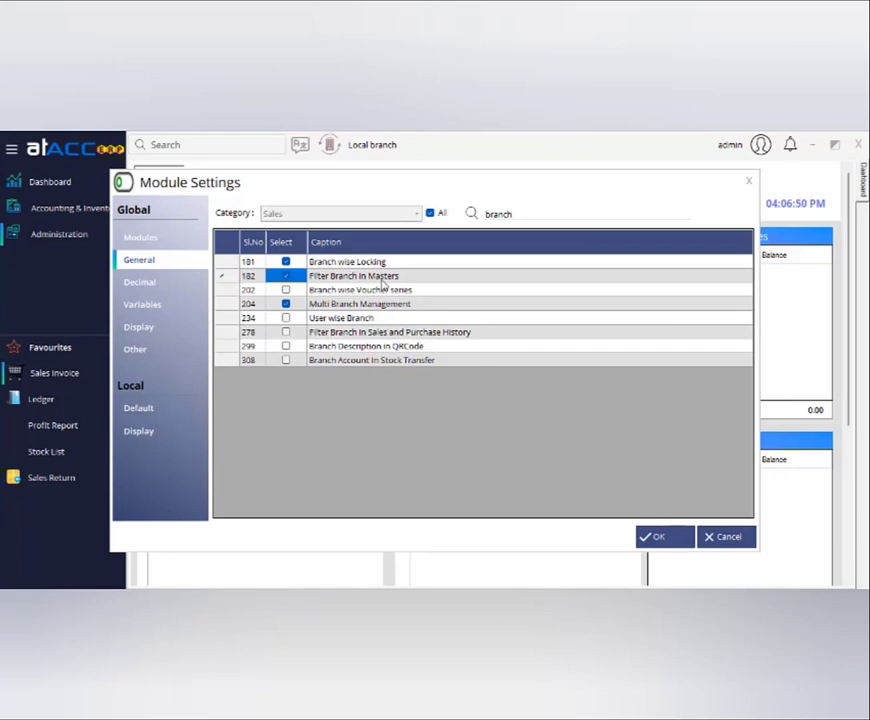
pyautogui.click(367, 282)
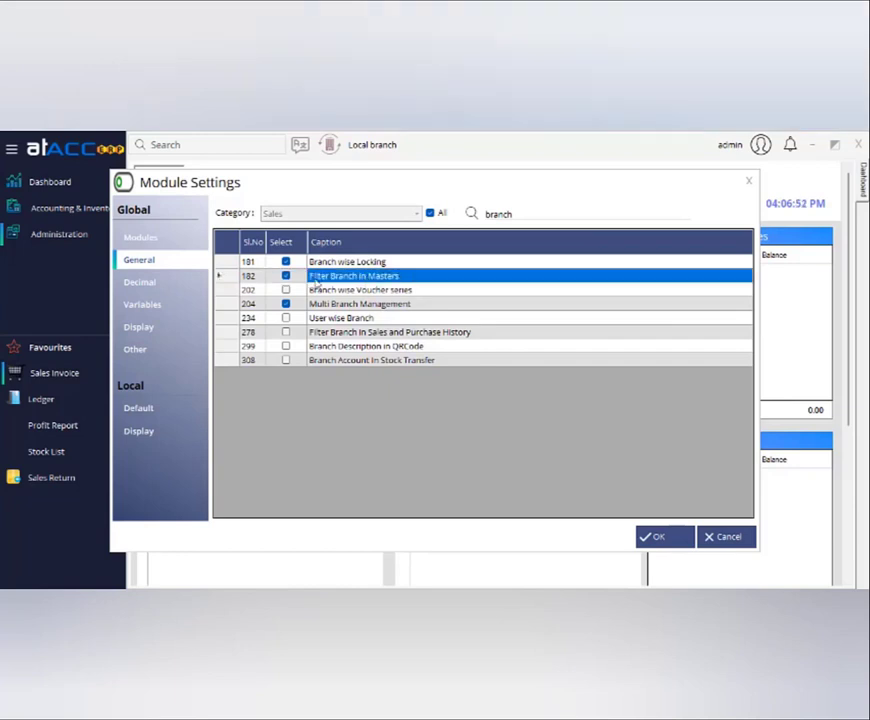
pyautogui.click(286, 290)
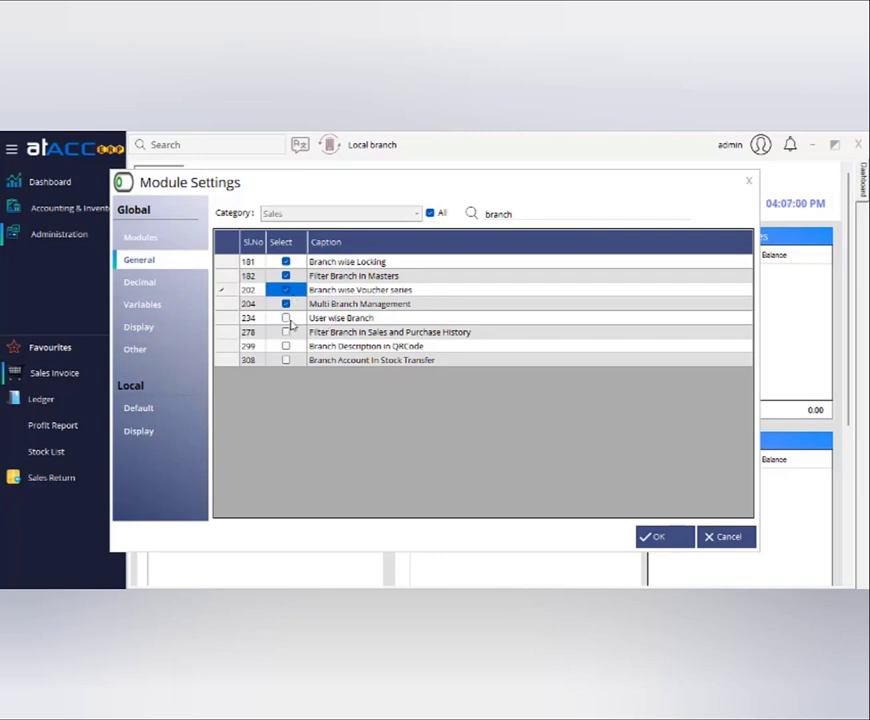
pyautogui.click(287, 319)
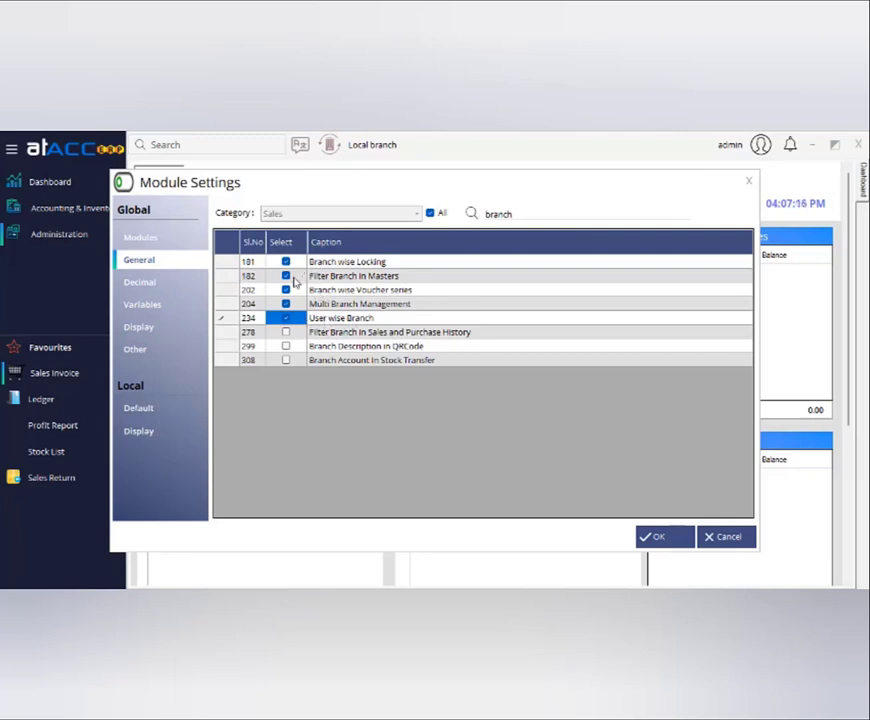
pyautogui.click(659, 537)
# Dismiss the confirmation, open the Branch master from Masters, and clear the form.
pyautogui.click(456, 410)
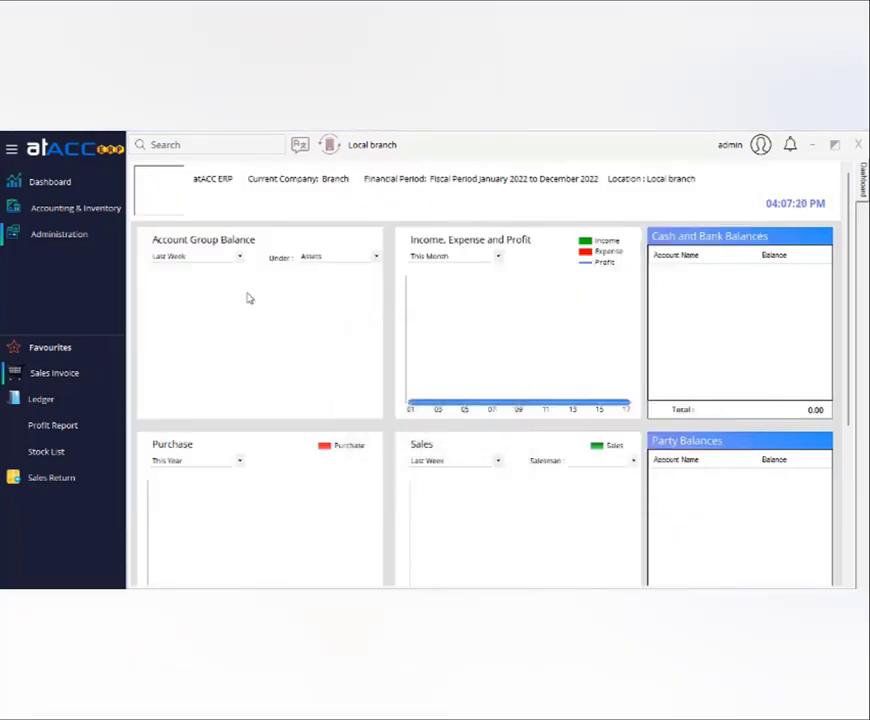
pyautogui.click(76, 208)
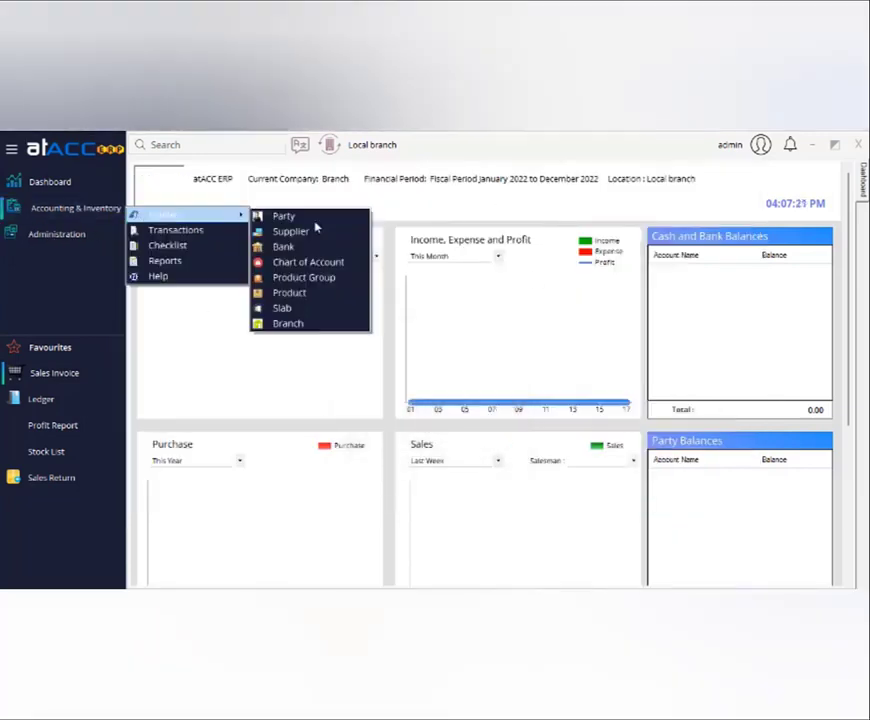
pyautogui.click(307, 325)
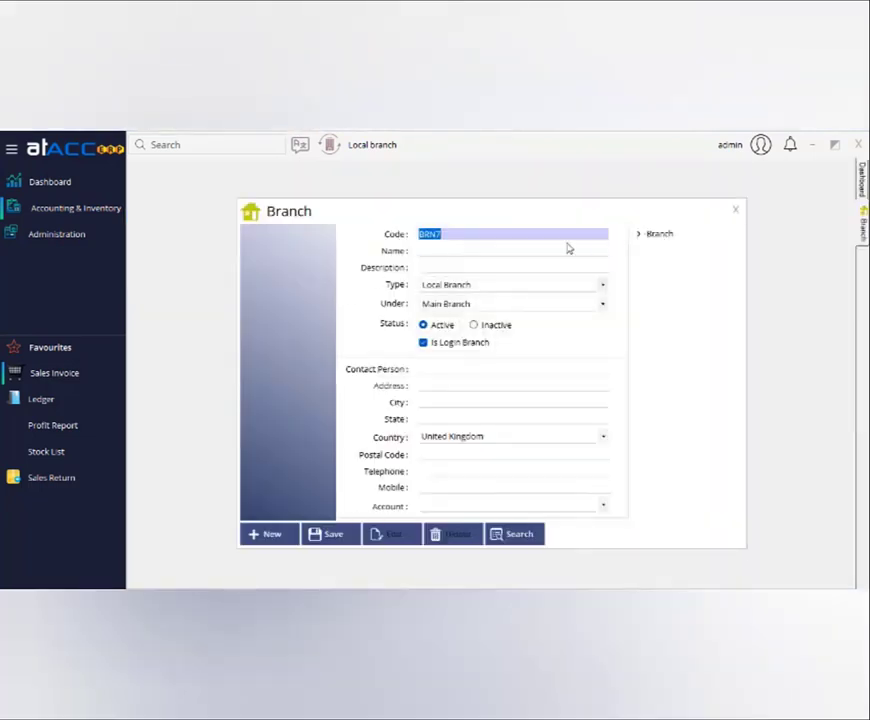
pyautogui.click(492, 249)
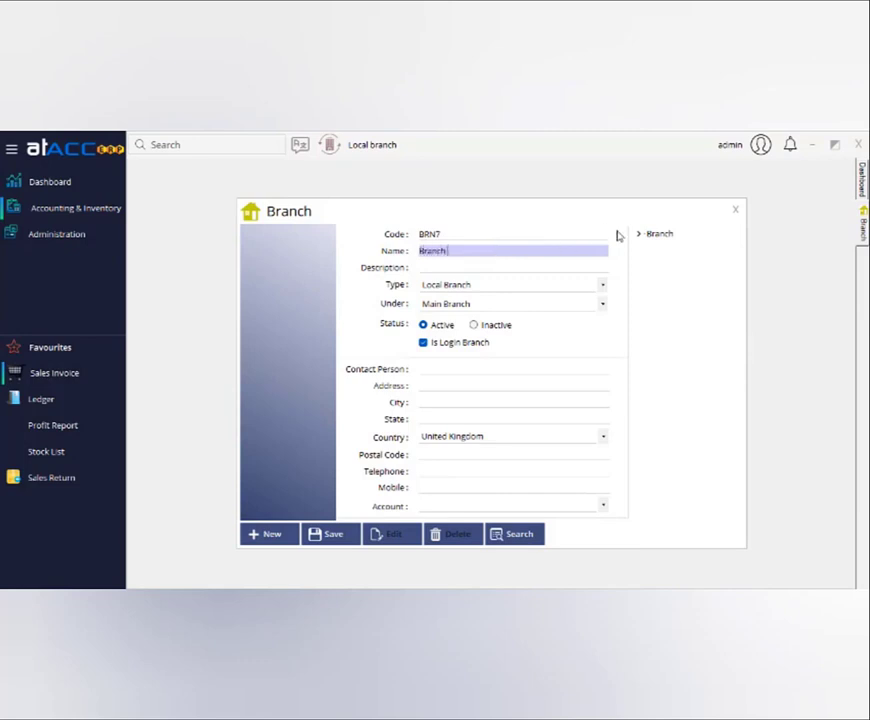
pyautogui.click(450, 285)
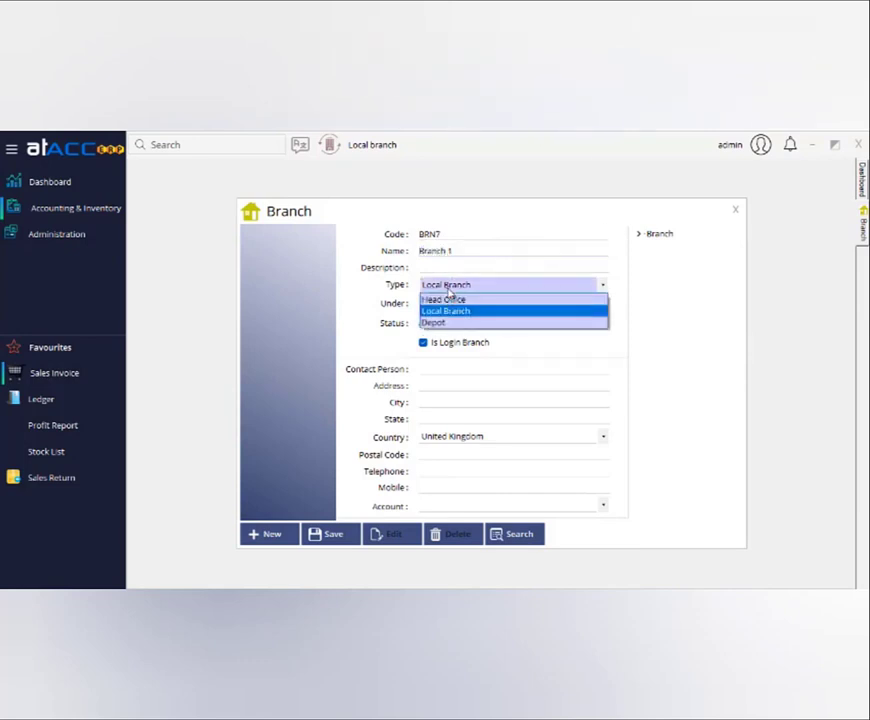
pyautogui.click(470, 312)
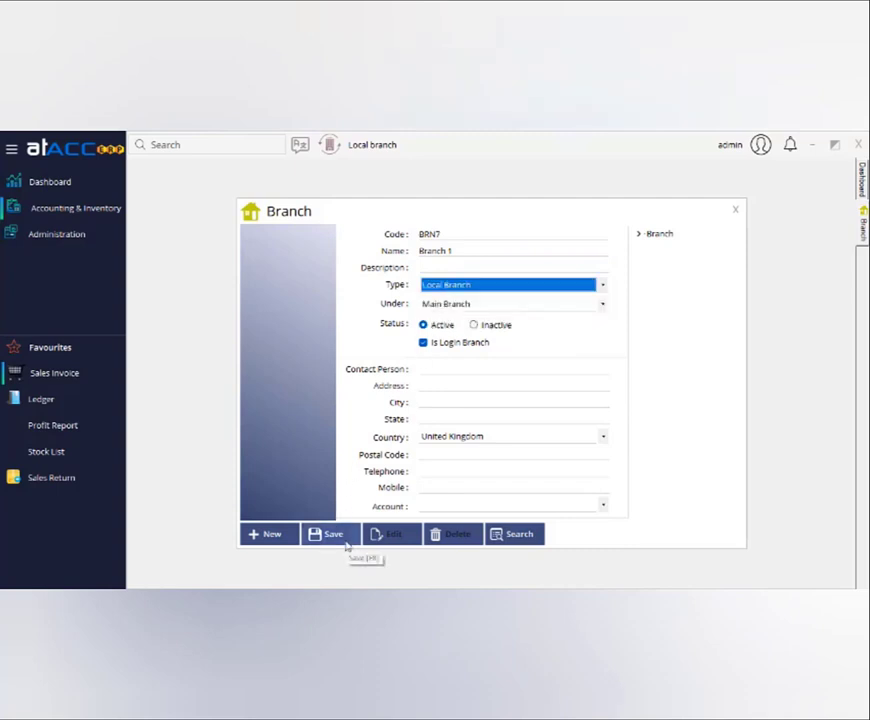
pyautogui.click(284, 537)
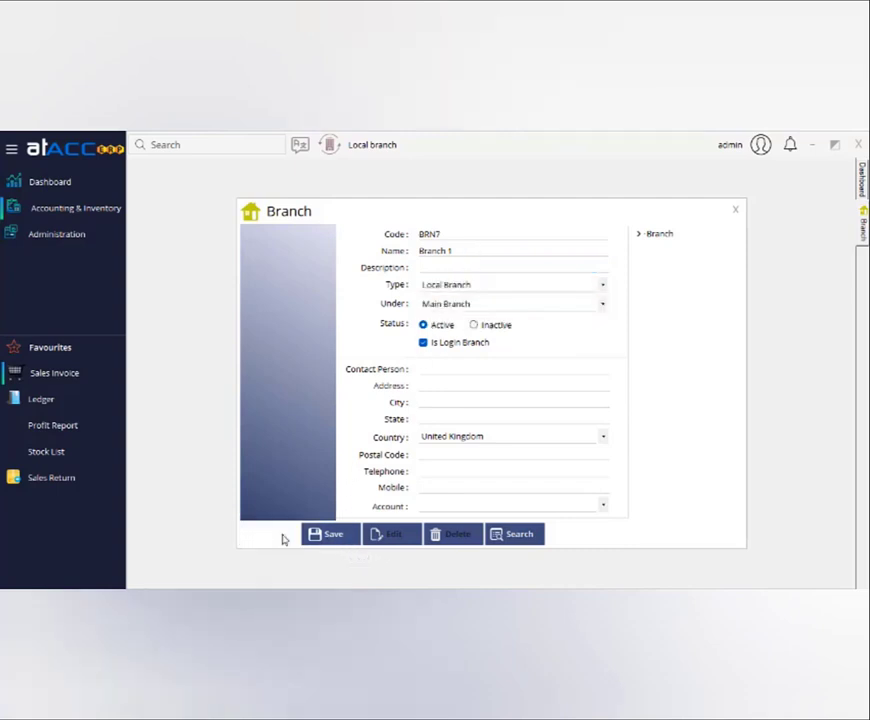
# Expand the branch tree under Main Branch and open the Local branch record for editing.
pyautogui.click(638, 234)
pyautogui.click(651, 246)
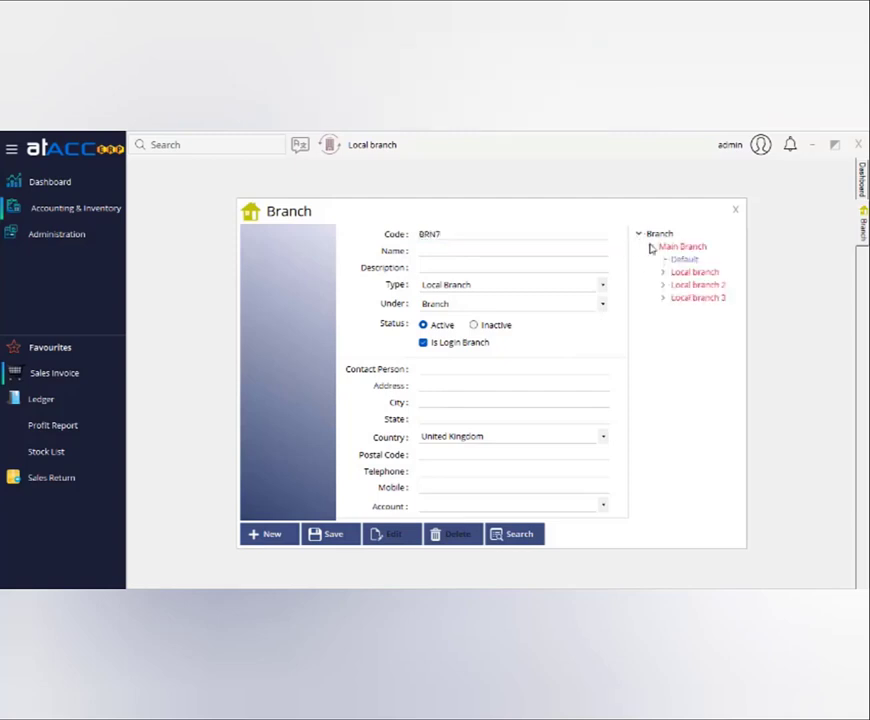
pyautogui.click(663, 272)
pyautogui.doubleClick(684, 274)
pyautogui.click(392, 534)
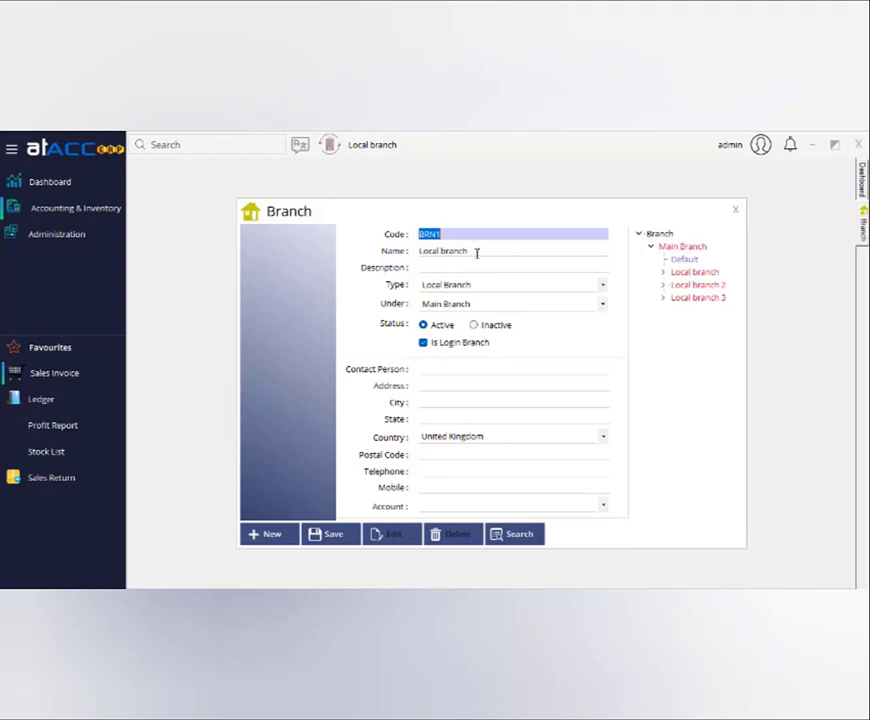
# Confirm Local branch keeps type Local Branch under parent Main Branch.
pyautogui.press('Tab')
pyautogui.click(474, 290)
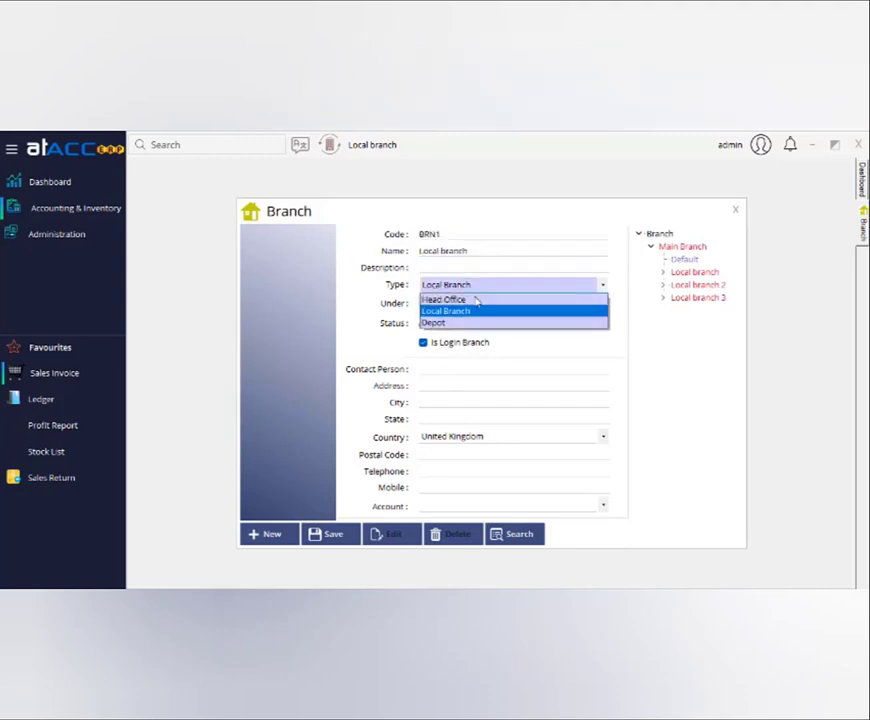
pyautogui.click(472, 313)
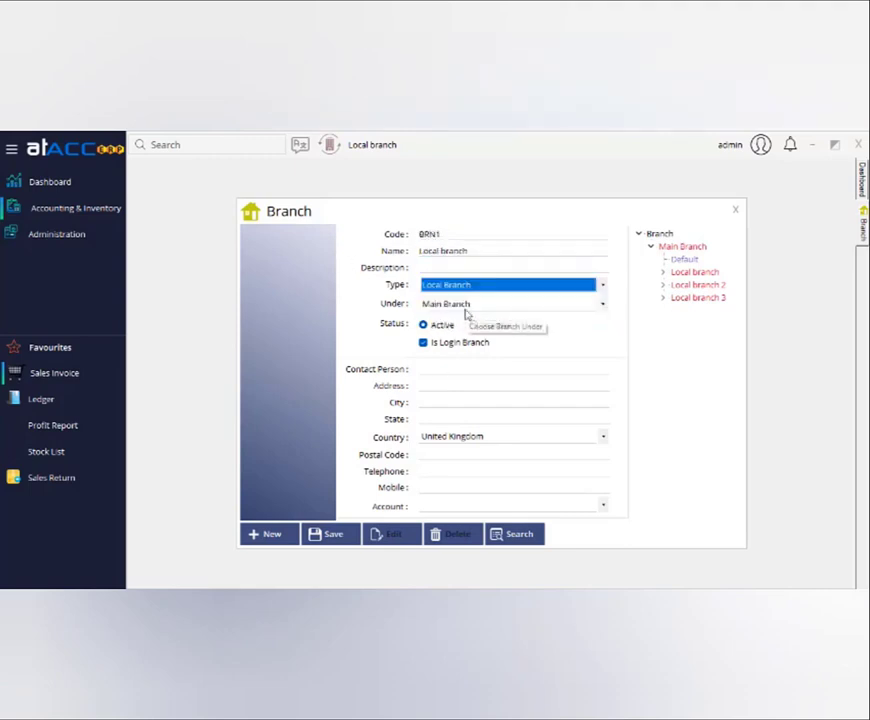
pyautogui.click(466, 306)
pyautogui.click(468, 311)
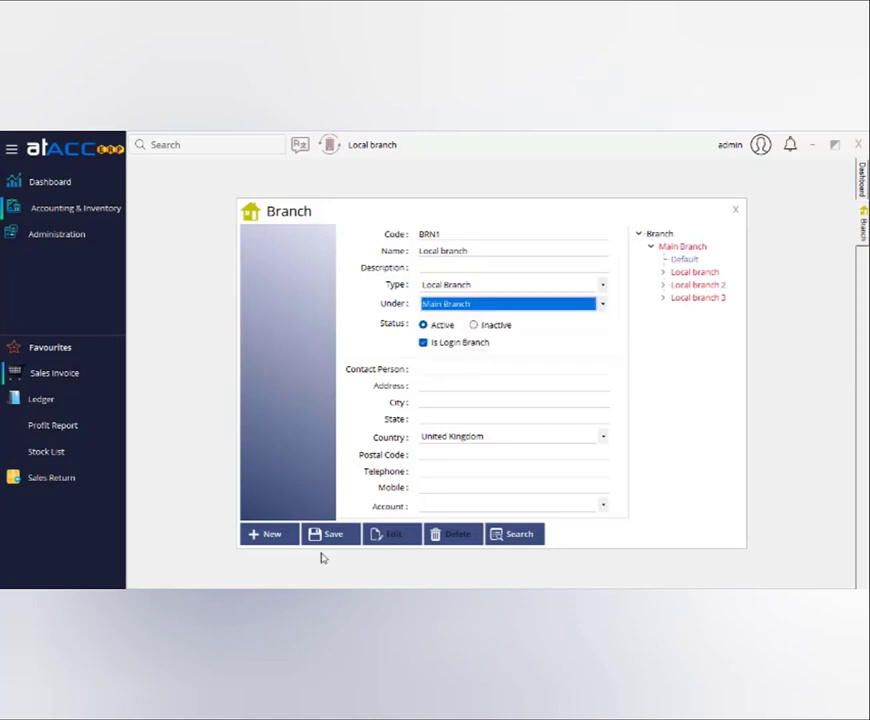
pyautogui.click(661, 279)
# Open depot loc1 and confirm its type Depot under parent Local branch.
pyautogui.click(657, 284)
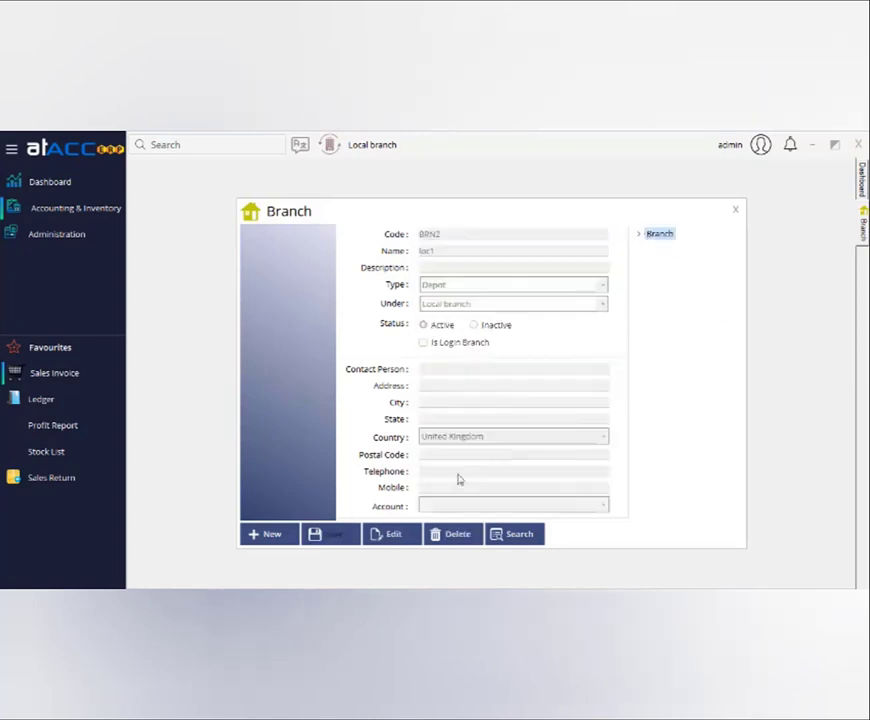
pyautogui.click(390, 533)
pyautogui.press('Tab')
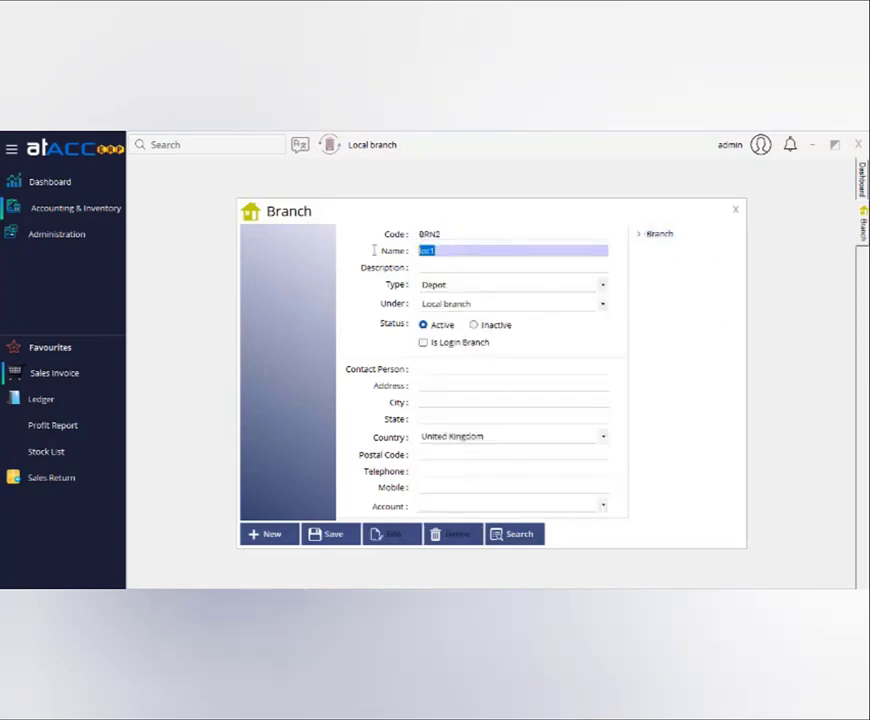
pyautogui.click(473, 288)
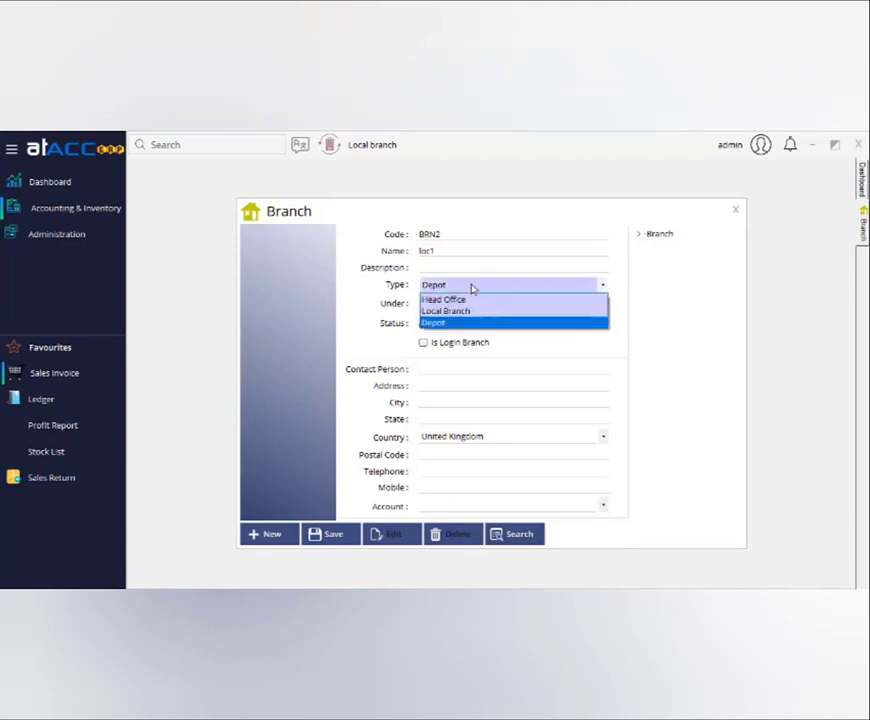
pyautogui.click(473, 288)
pyautogui.click(472, 305)
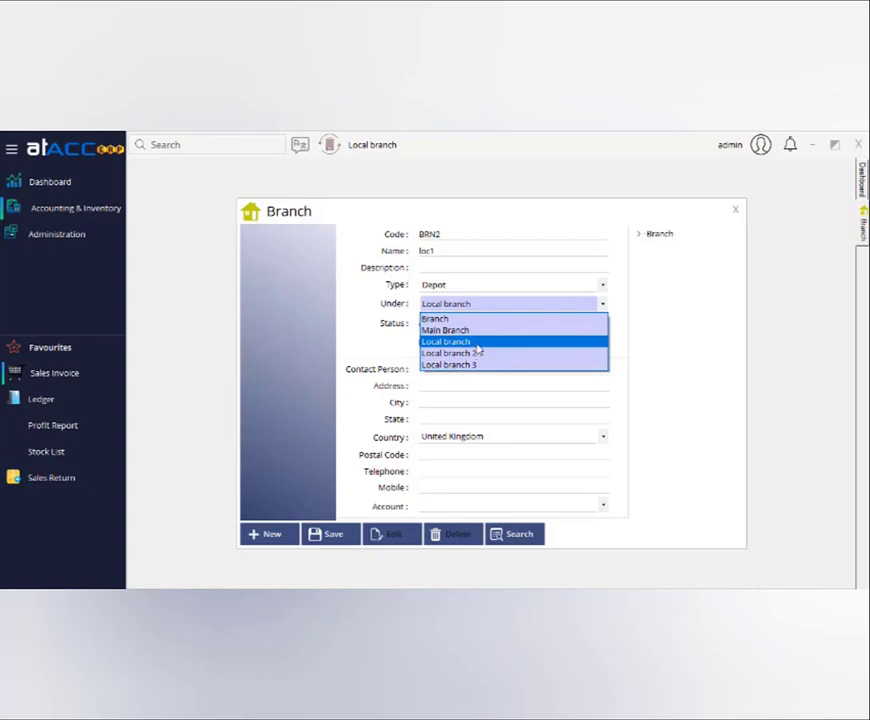
pyautogui.click(476, 343)
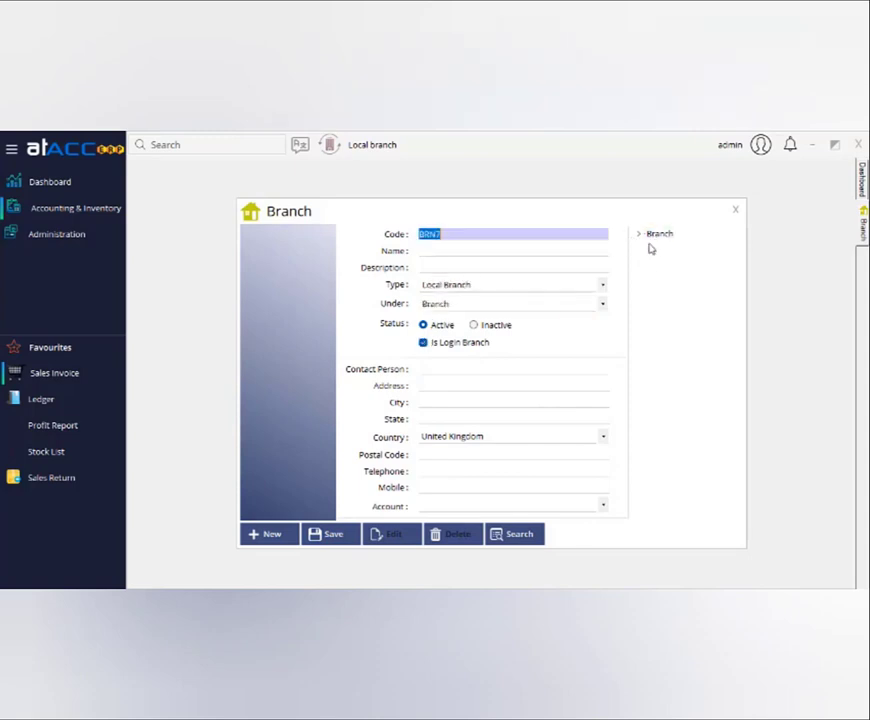
# Expand the tree to show loc1, Loc 2 and Loc 3 under their local branches, then close the Branch master.
pyautogui.click(640, 236)
pyautogui.click(651, 247)
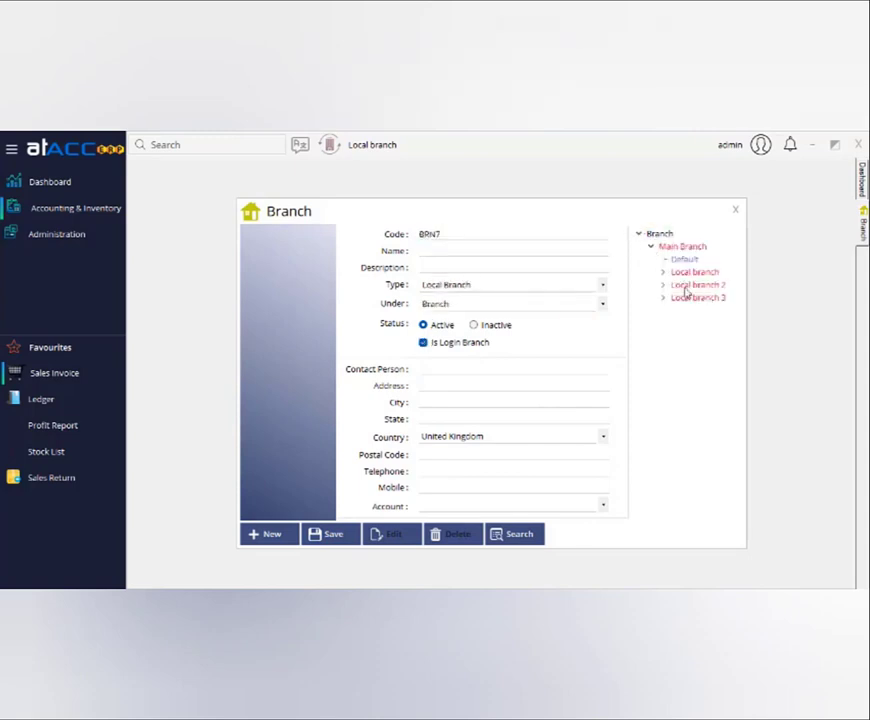
pyautogui.click(663, 272)
pyautogui.click(663, 297)
pyautogui.click(663, 323)
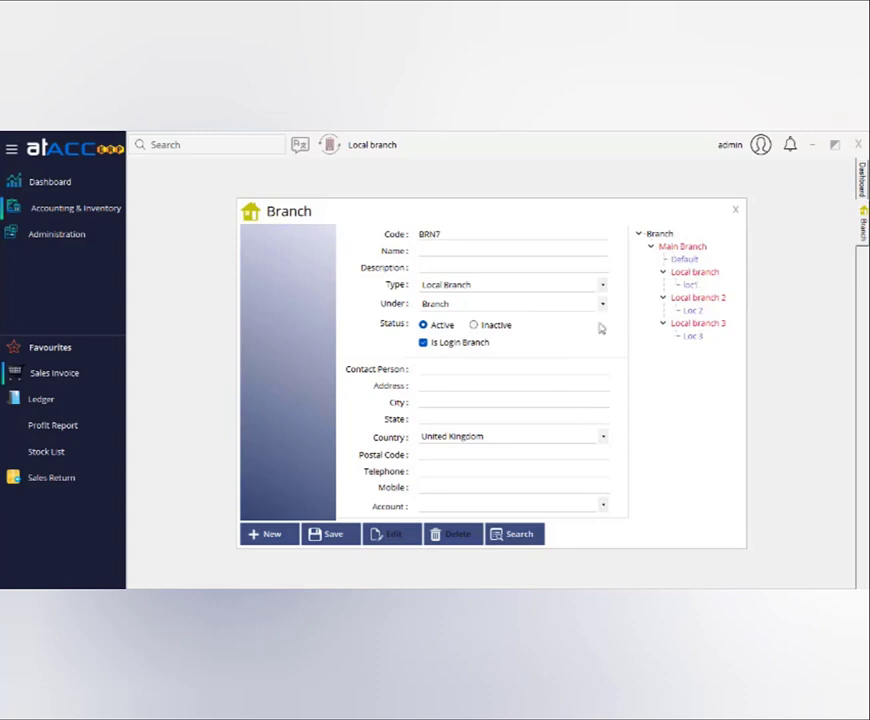
pyautogui.click(736, 213)
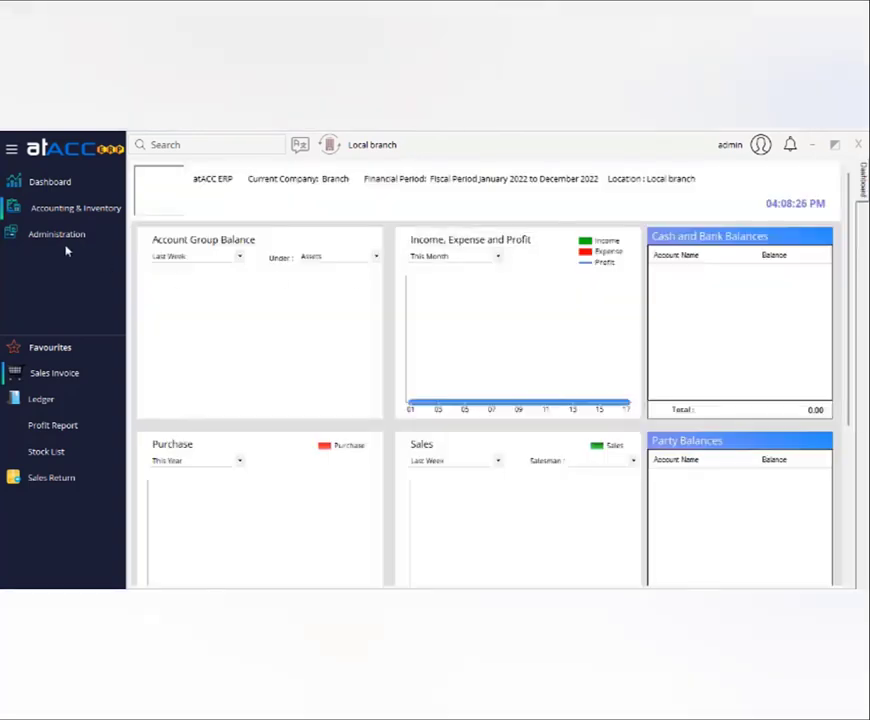
# Open the Product master for product 1 with group Master and purchase rate 10.
pyautogui.click(78, 211)
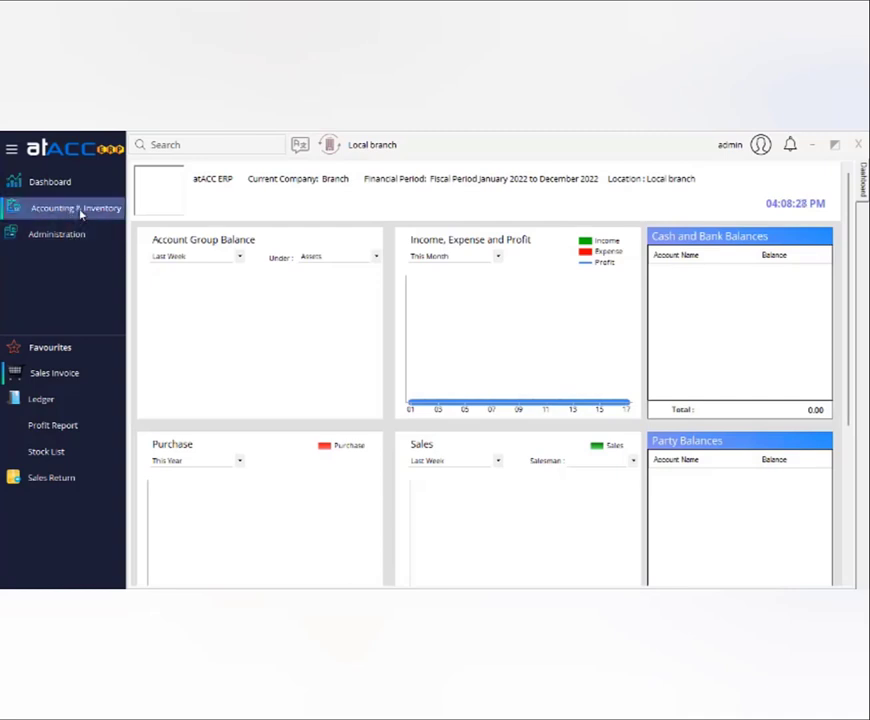
pyautogui.click(292, 297)
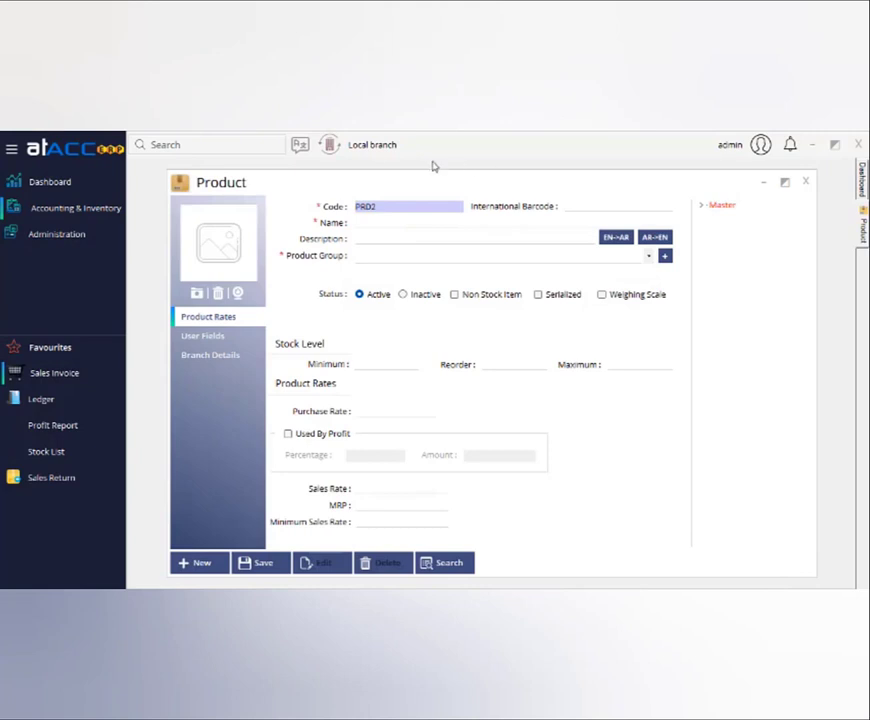
pyautogui.click(397, 220)
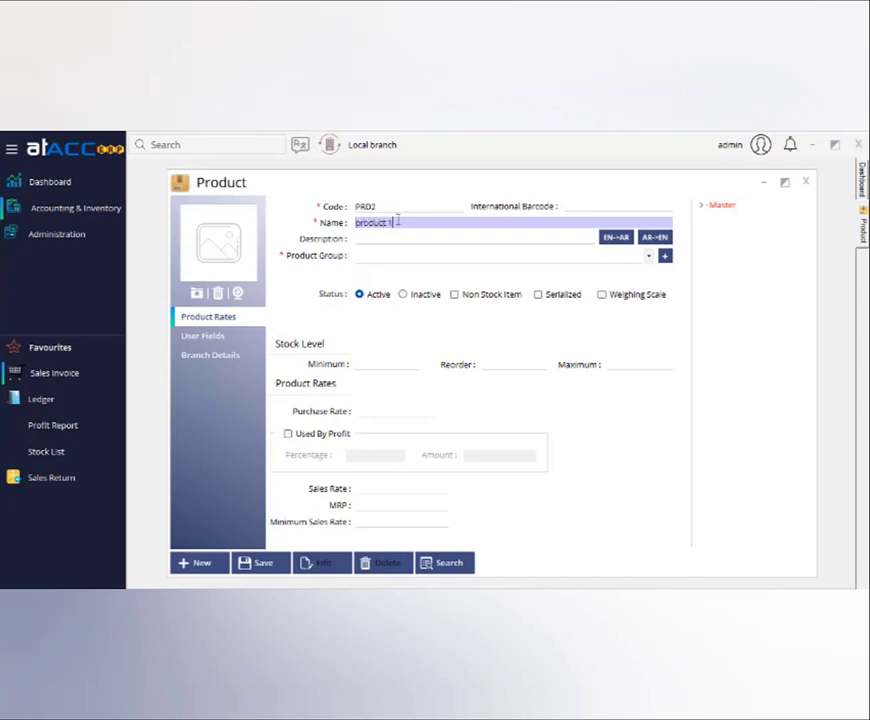
pyautogui.click(470, 256)
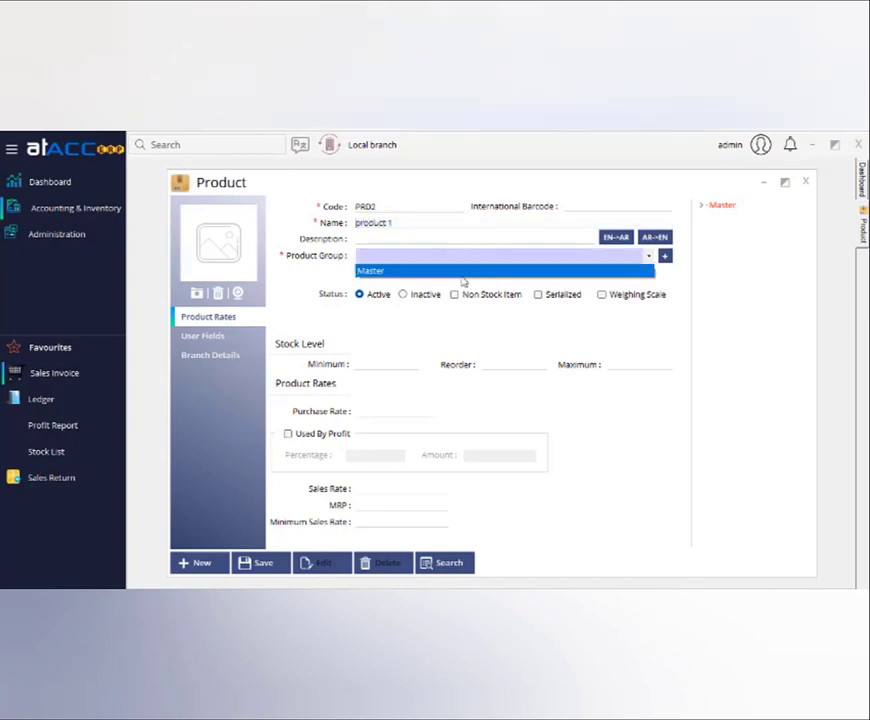
pyautogui.click(463, 270)
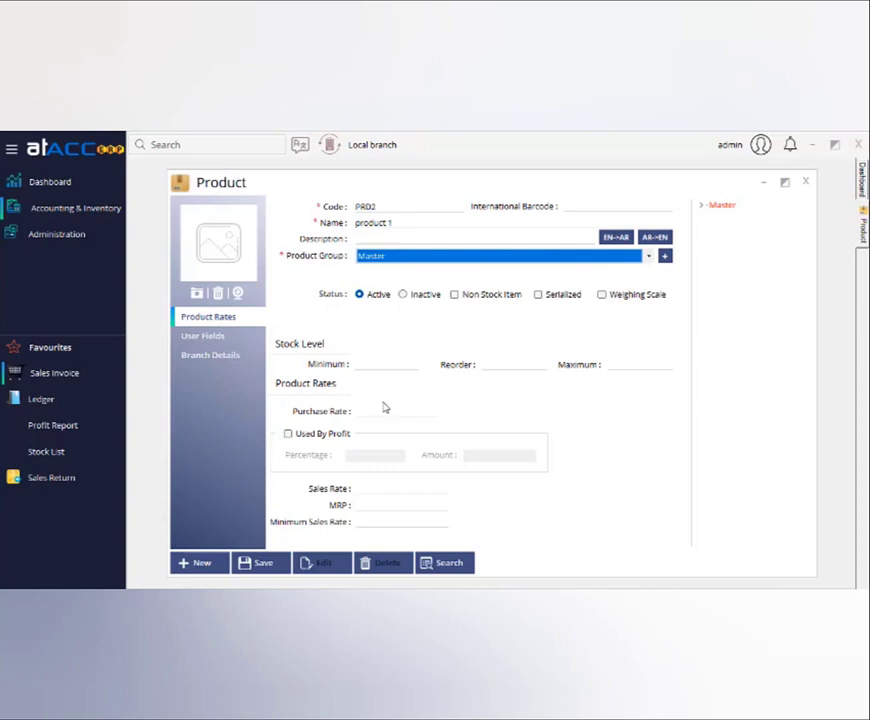
pyautogui.click(385, 409)
pyautogui.write('10')
pyautogui.click(399, 489)
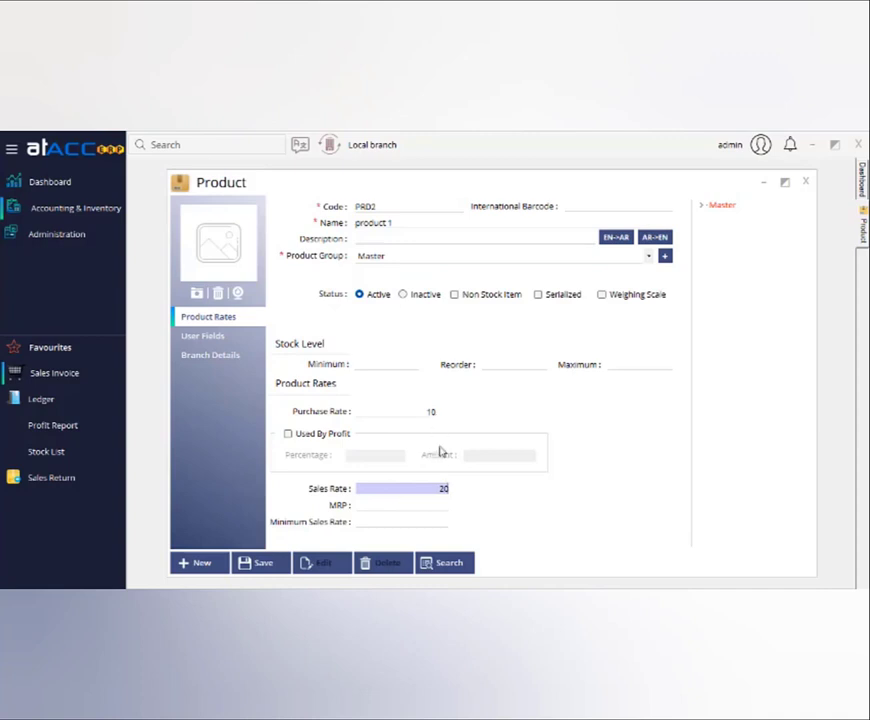
pyautogui.moveTo(392, 224); pyautogui.dragTo(350, 222)
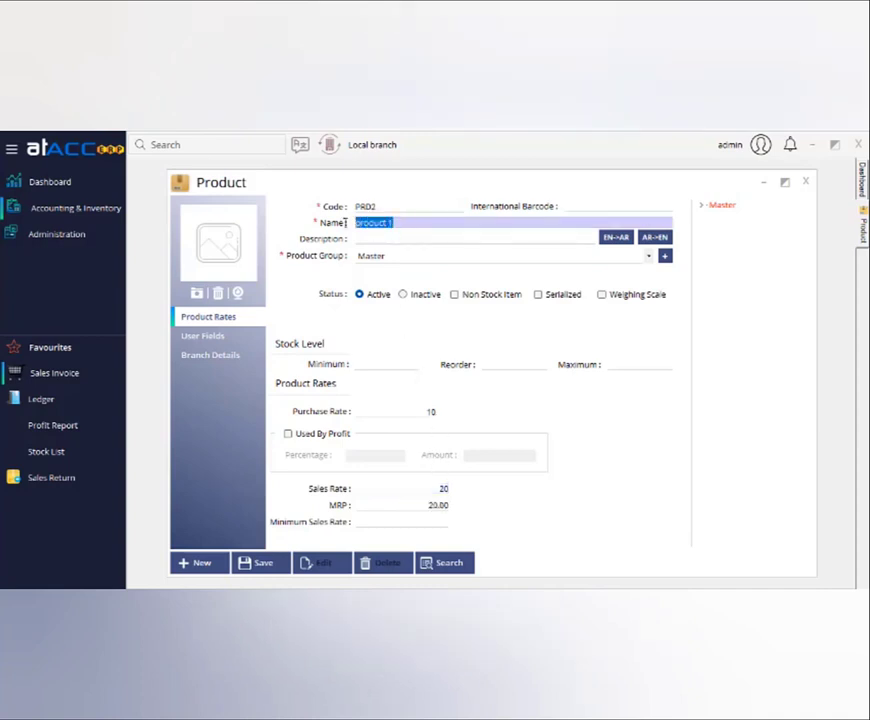
# Limit product 1's Branch Details to Main Branch and Local branch, then save.
pyautogui.click(212, 356)
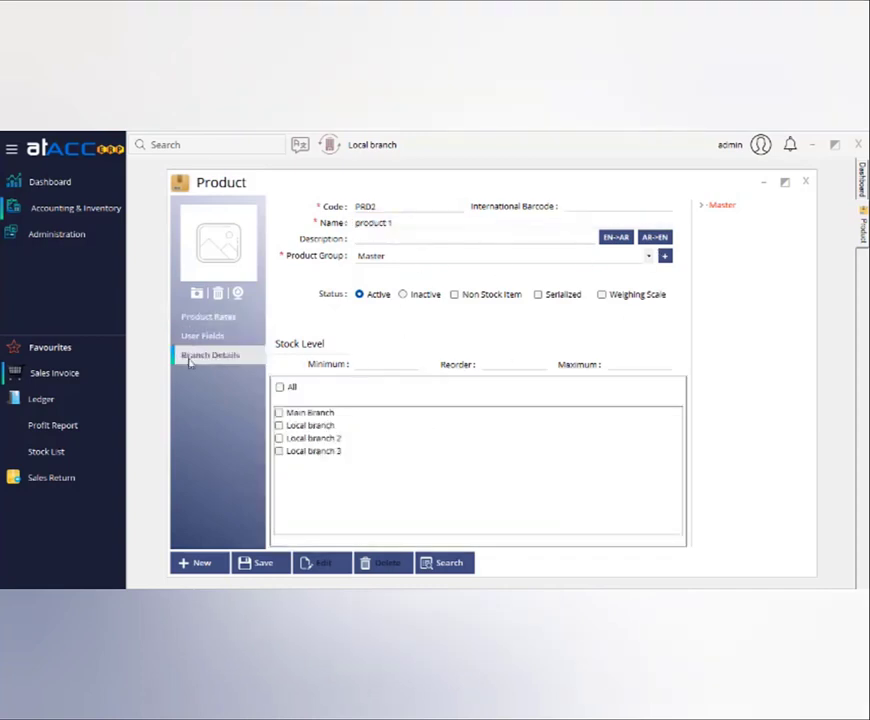
pyautogui.click(279, 426)
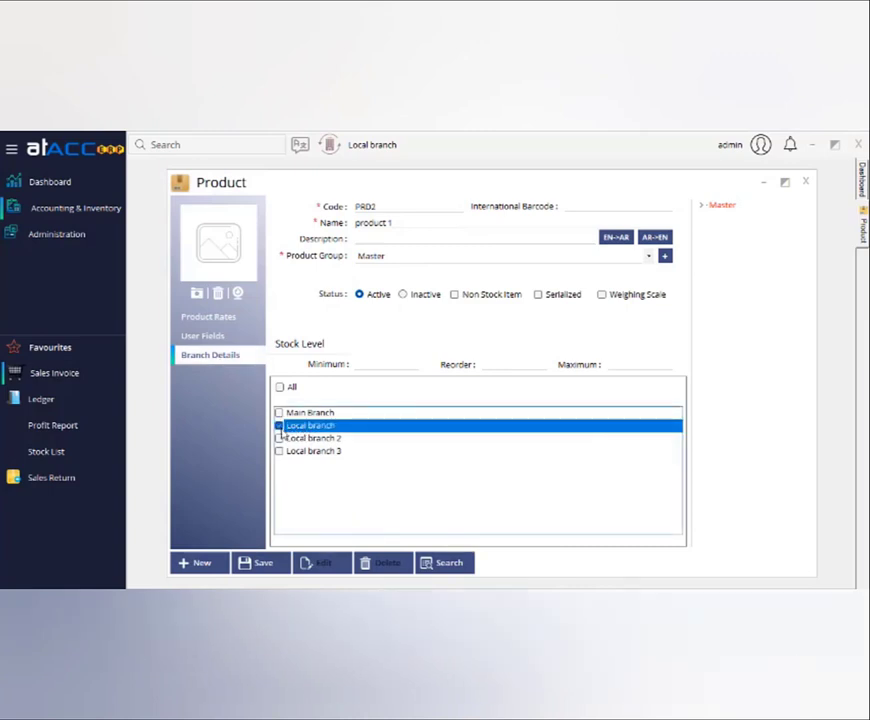
pyautogui.click(279, 439)
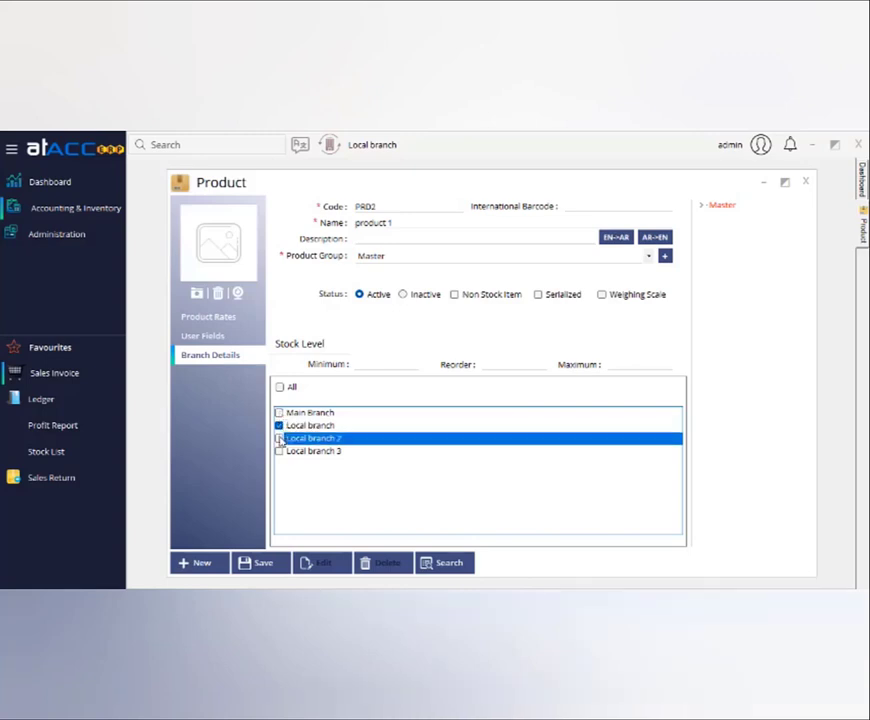
pyautogui.click(279, 451)
pyautogui.click(279, 413)
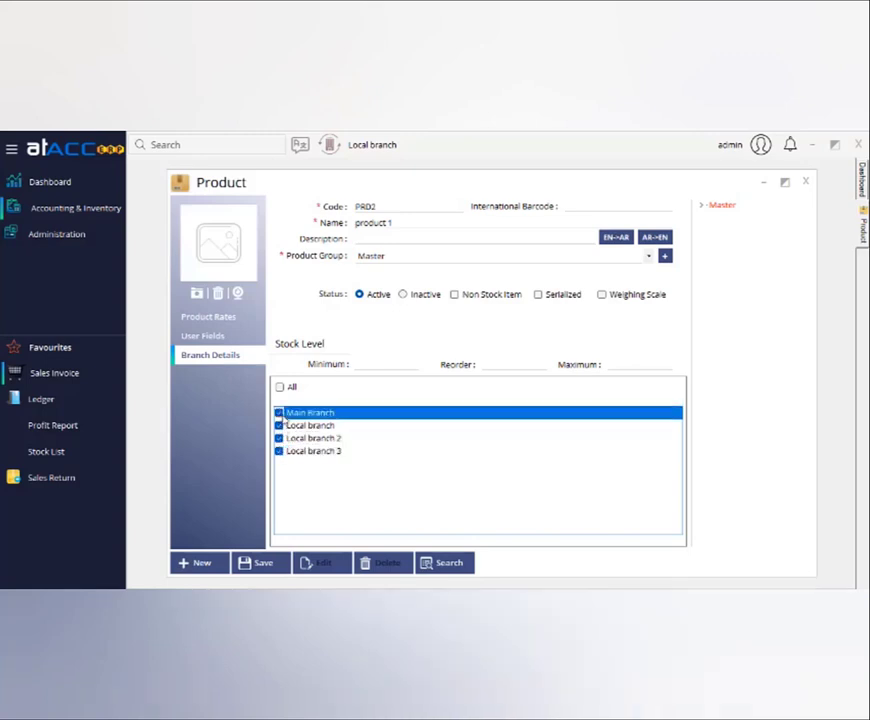
pyautogui.click(279, 439)
pyautogui.click(279, 451)
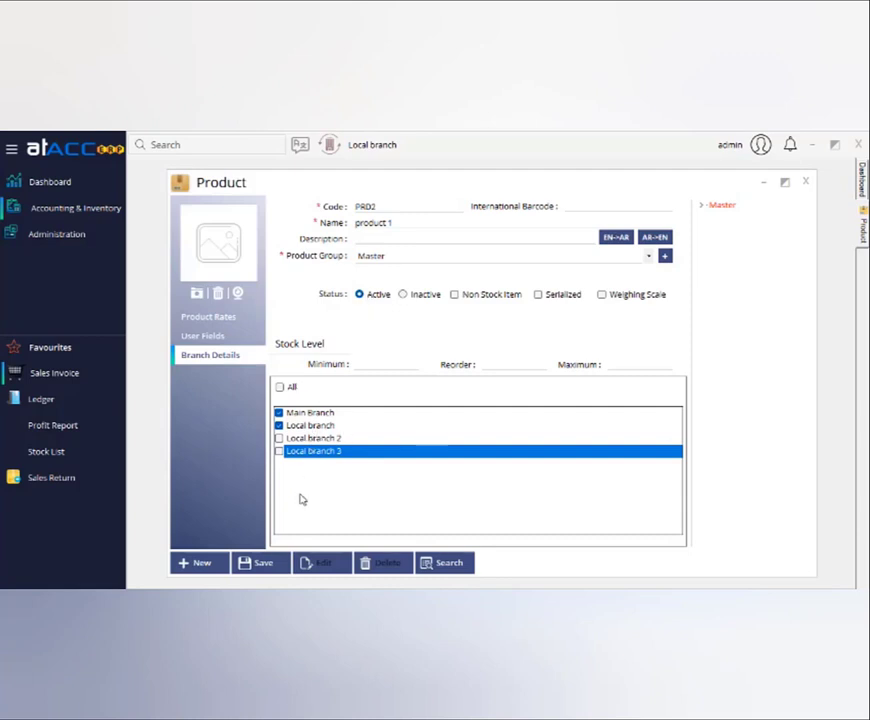
pyautogui.click(268, 560)
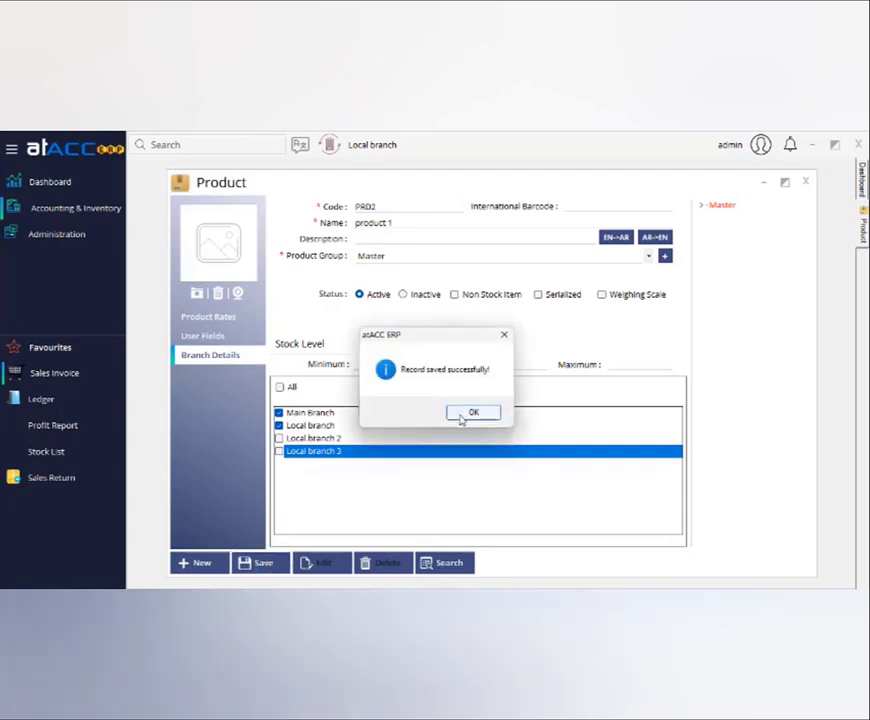
pyautogui.click(460, 418)
# Reload product 1 from the Master group to confirm its Main Branch and Local branch ticks, then close the form.
pyautogui.click(705, 206)
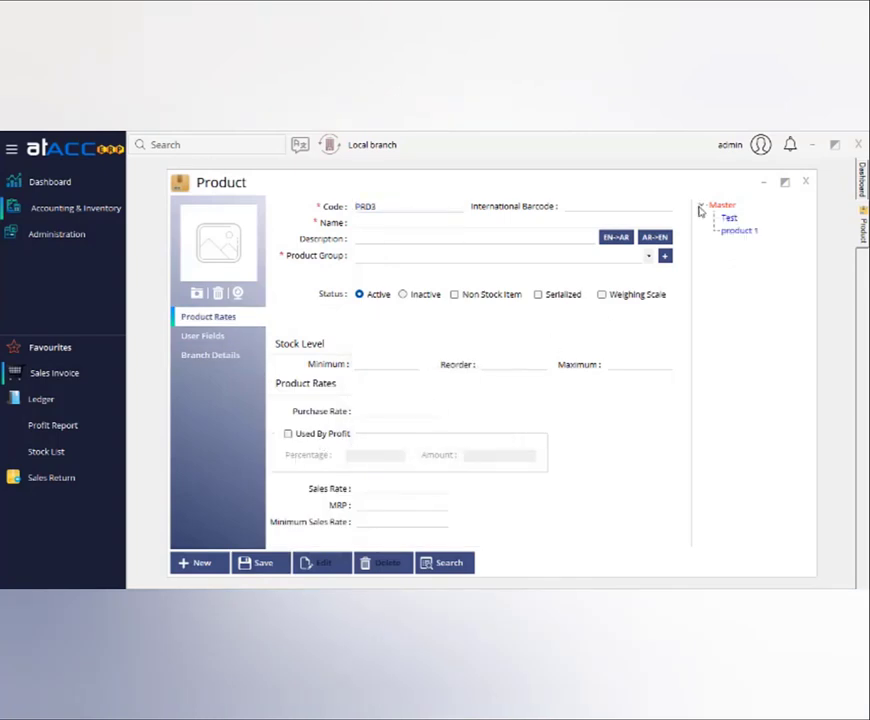
pyautogui.click(728, 217)
pyautogui.click(737, 231)
pyautogui.click(223, 360)
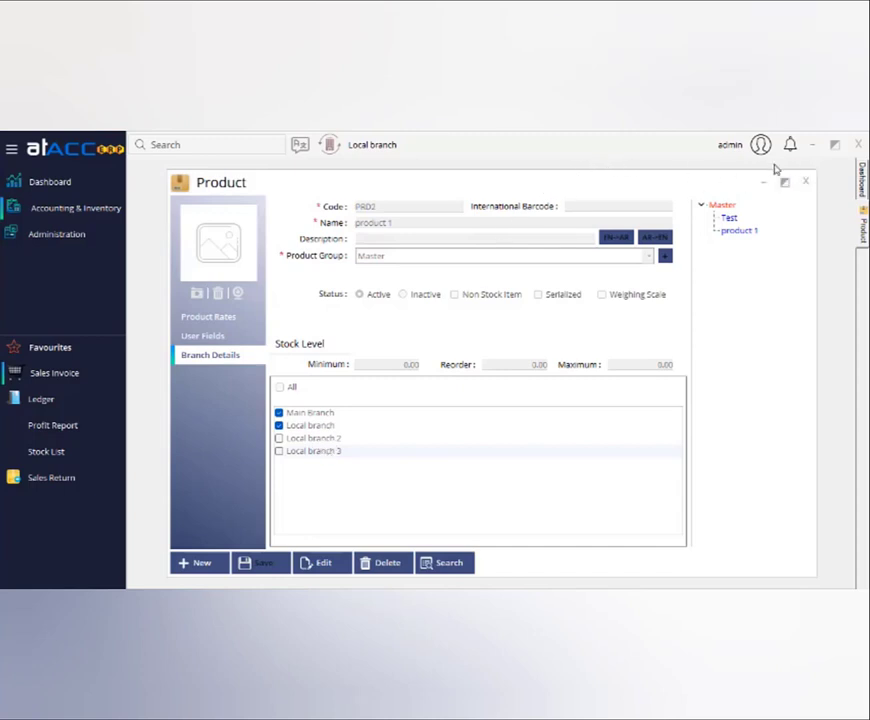
pyautogui.click(805, 182)
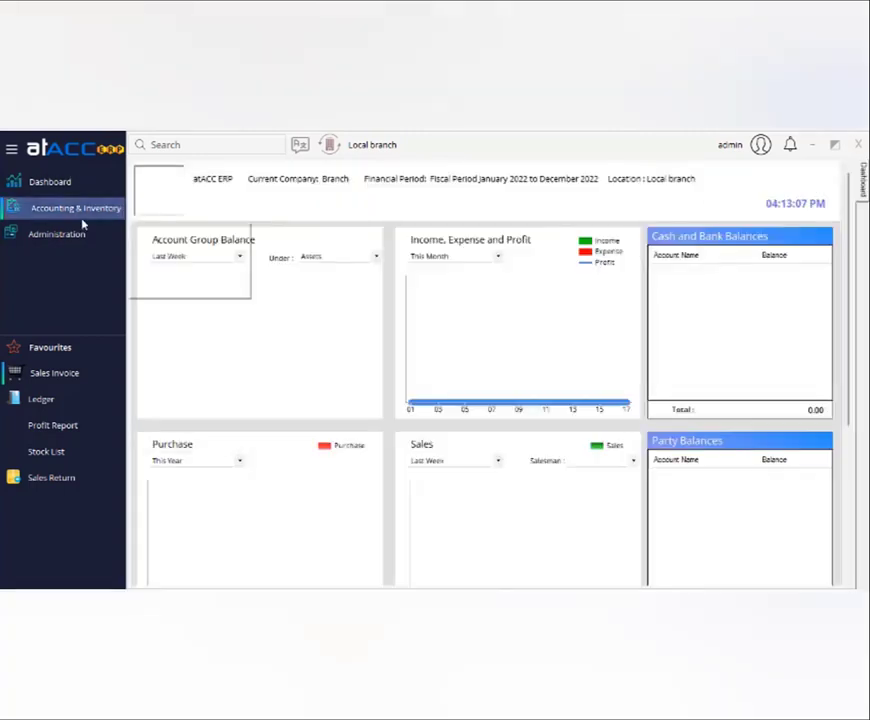
pyautogui.click(80, 210)
pyautogui.moveTo(170, 228)
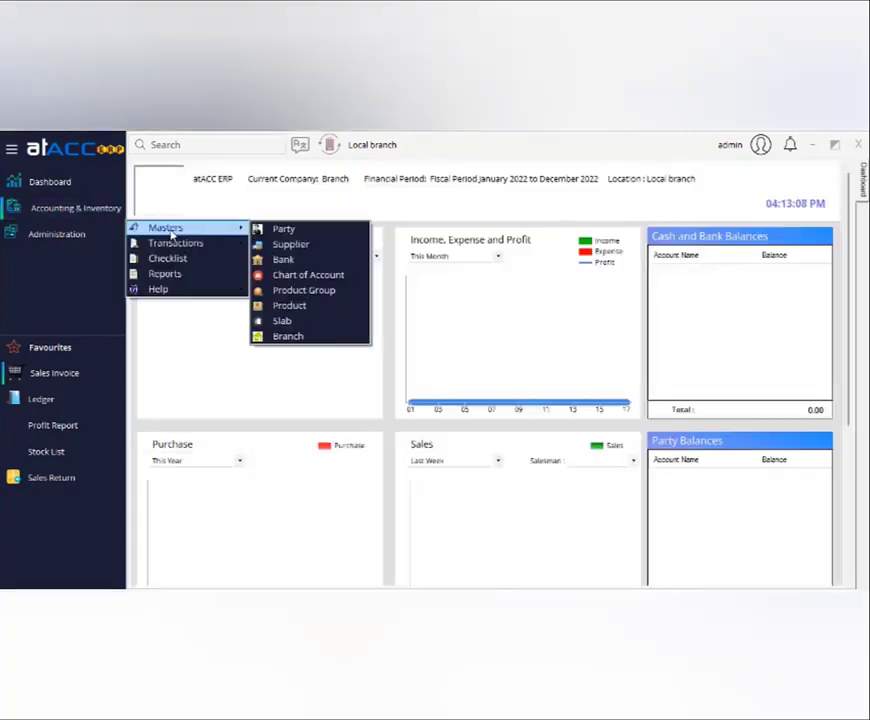
# Enter party party1 with Branch Details Local branch and Local branch 2, then close the Party form.
pyautogui.click(293, 229)
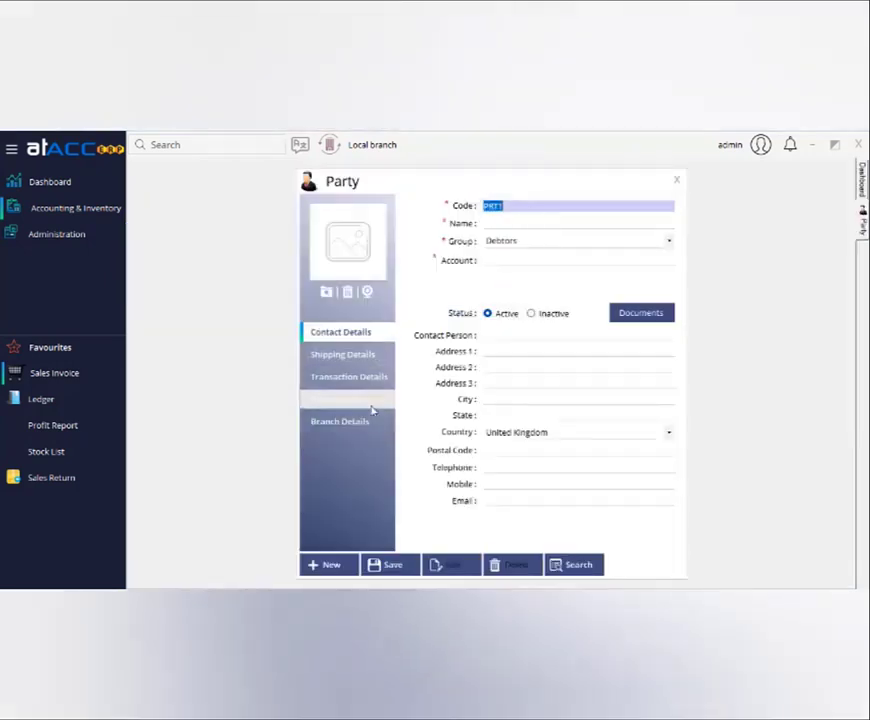
pyautogui.click(370, 422)
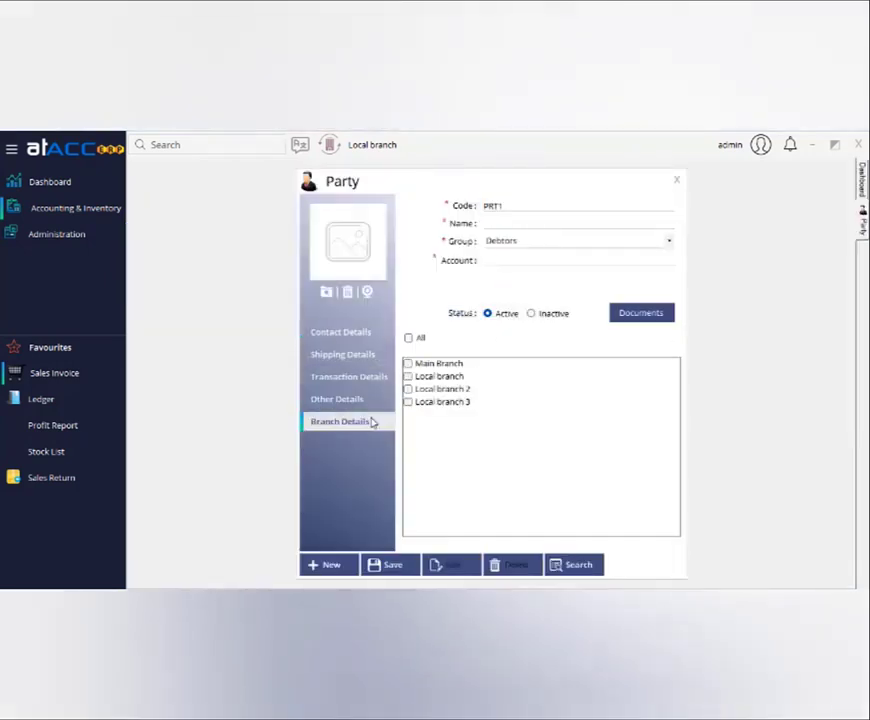
pyautogui.click(427, 377)
pyautogui.click(430, 389)
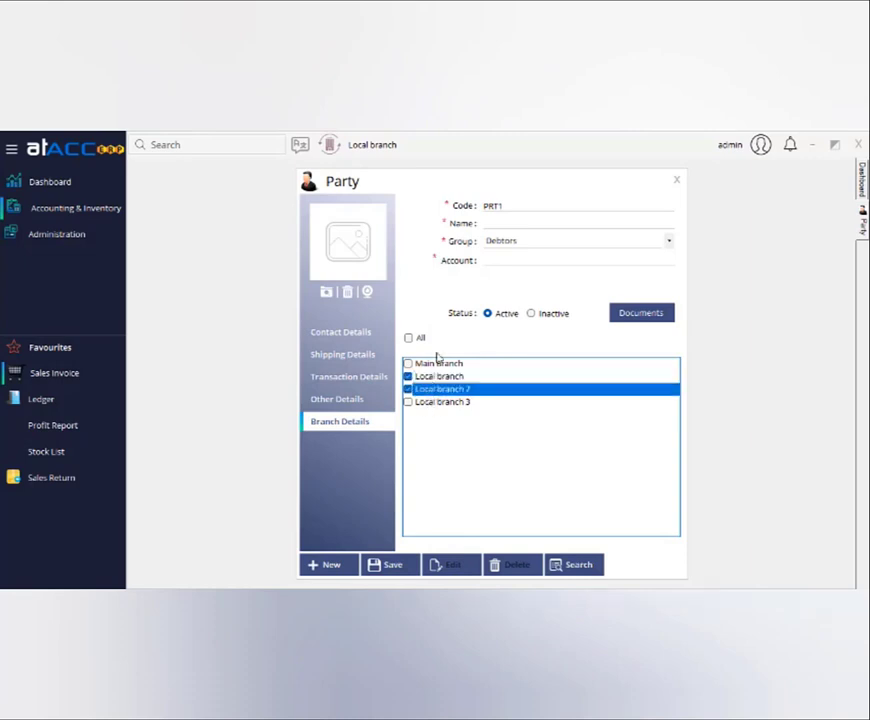
pyautogui.click(497, 223)
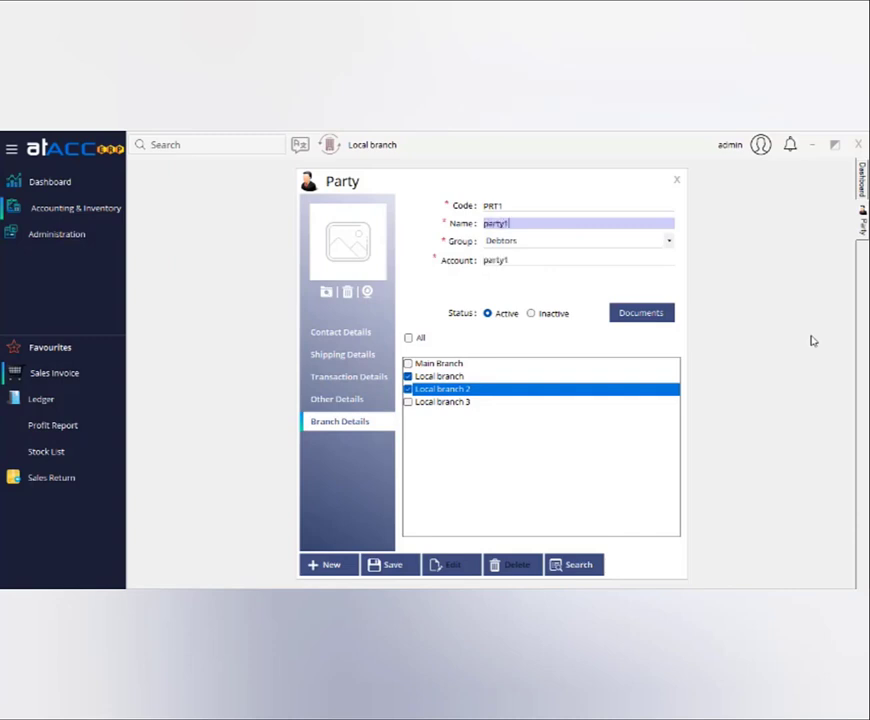
pyautogui.click(455, 379)
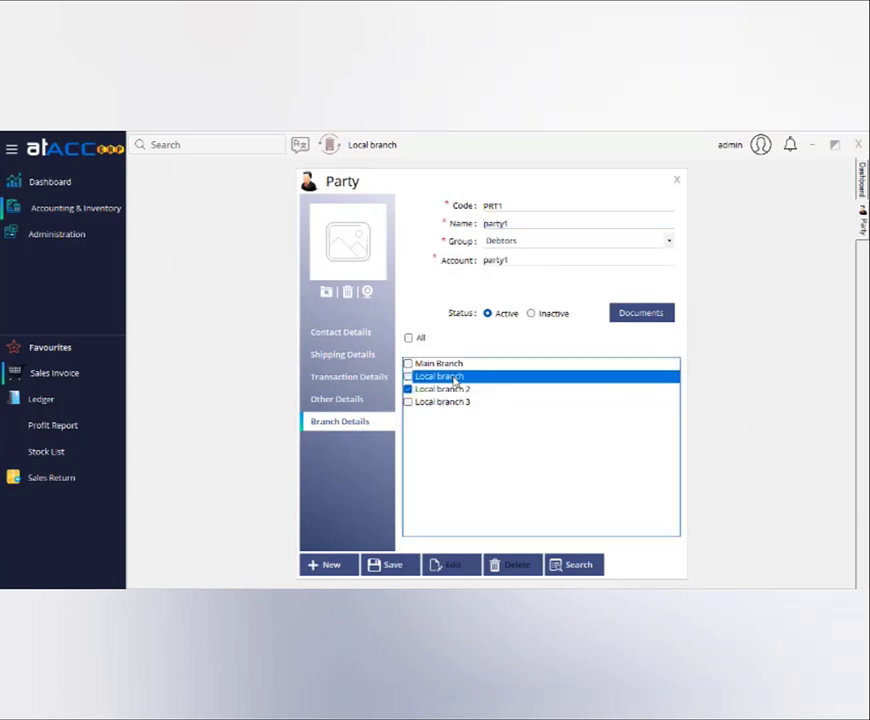
pyautogui.click(408, 376)
pyautogui.click(678, 180)
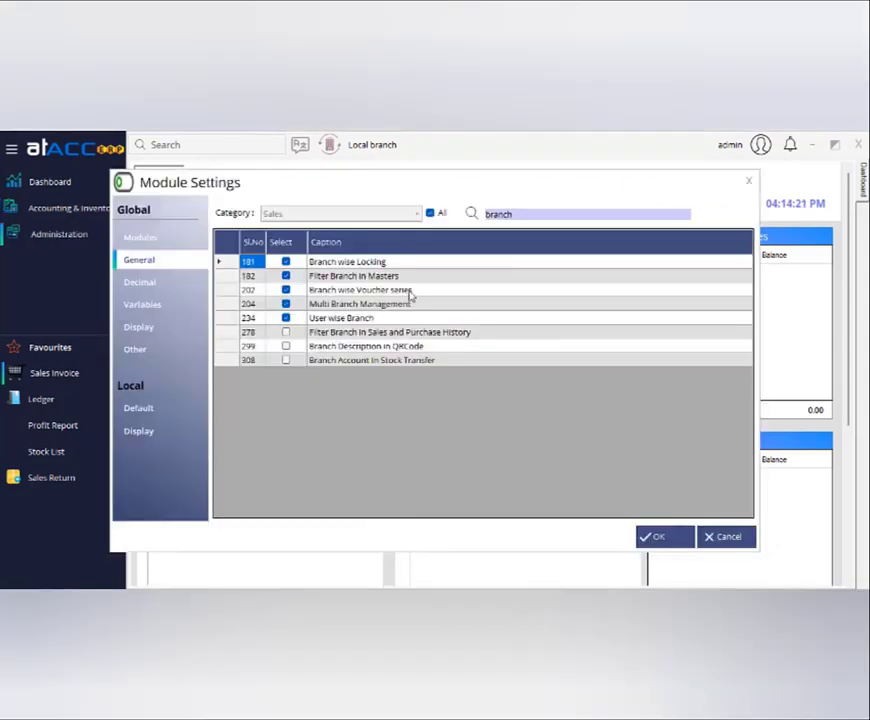
# In Apply Starting Voucher, give Local branch the series LBA and apply it.
pyautogui.click(405, 291)
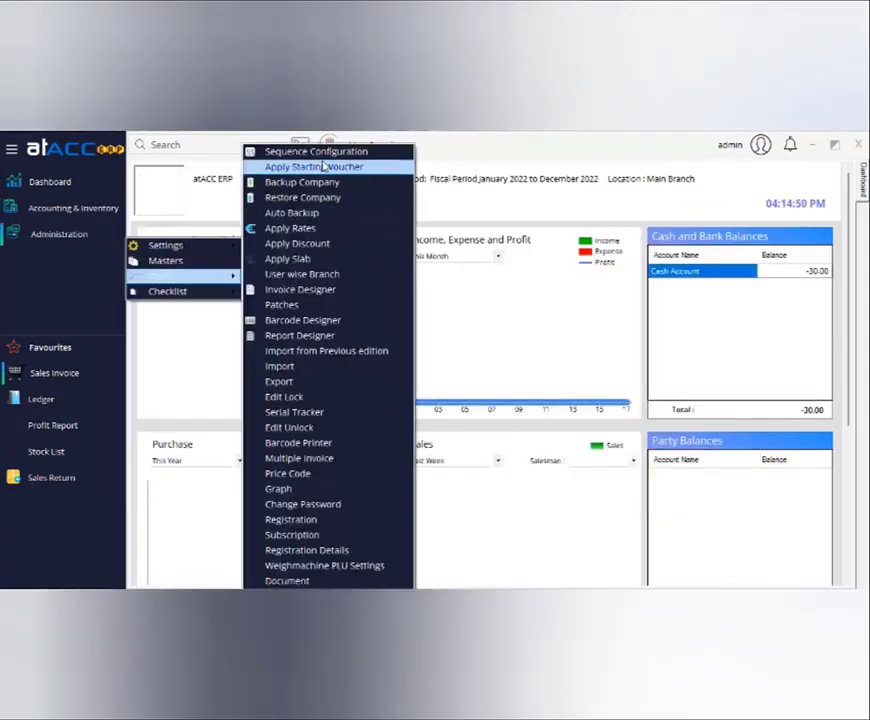
pyautogui.click(326, 166)
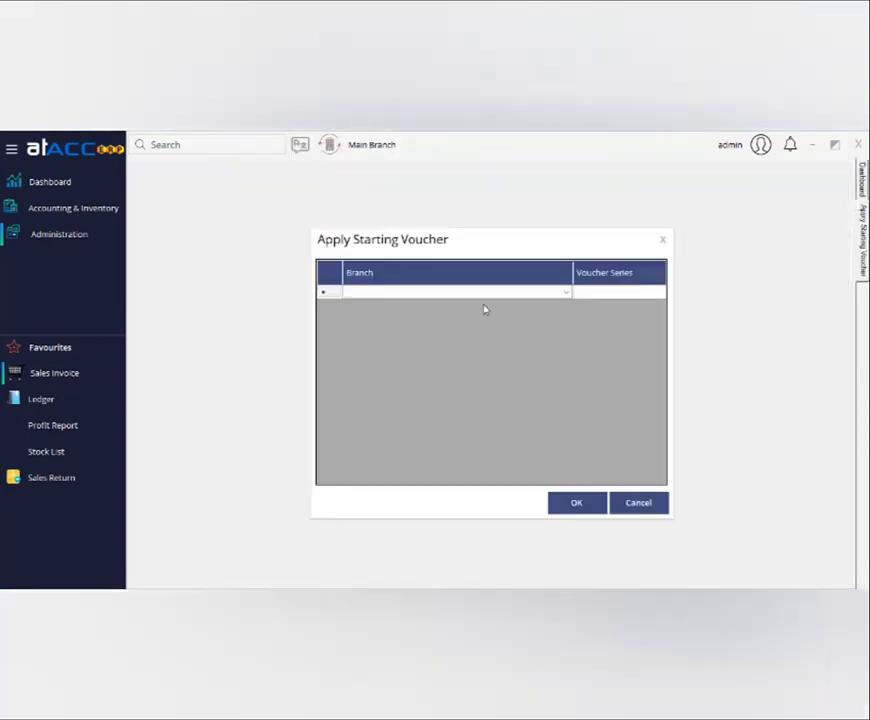
pyautogui.click(568, 293)
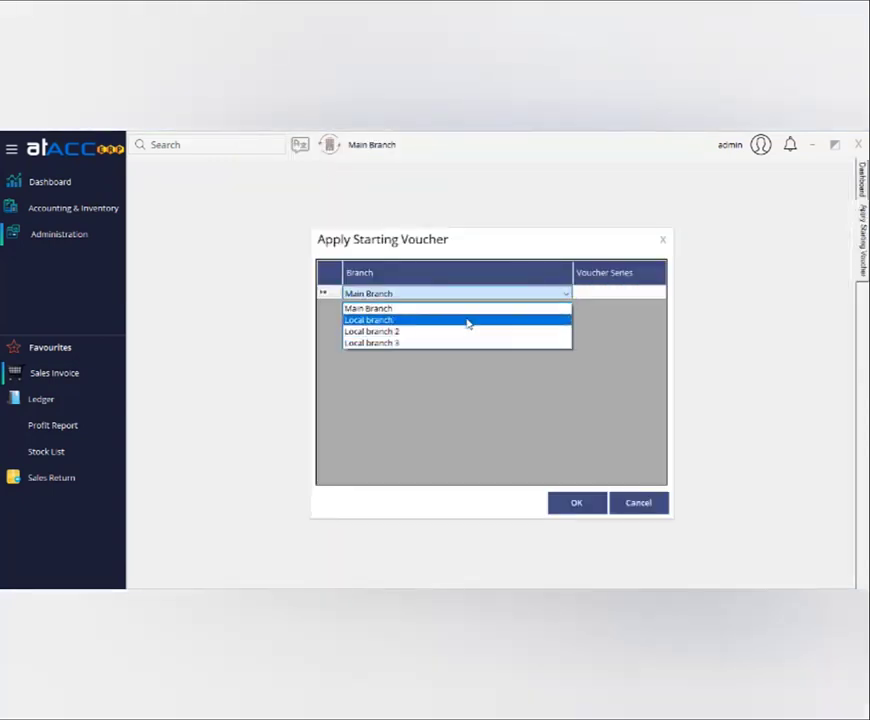
pyautogui.click(467, 320)
pyautogui.press('Tab')
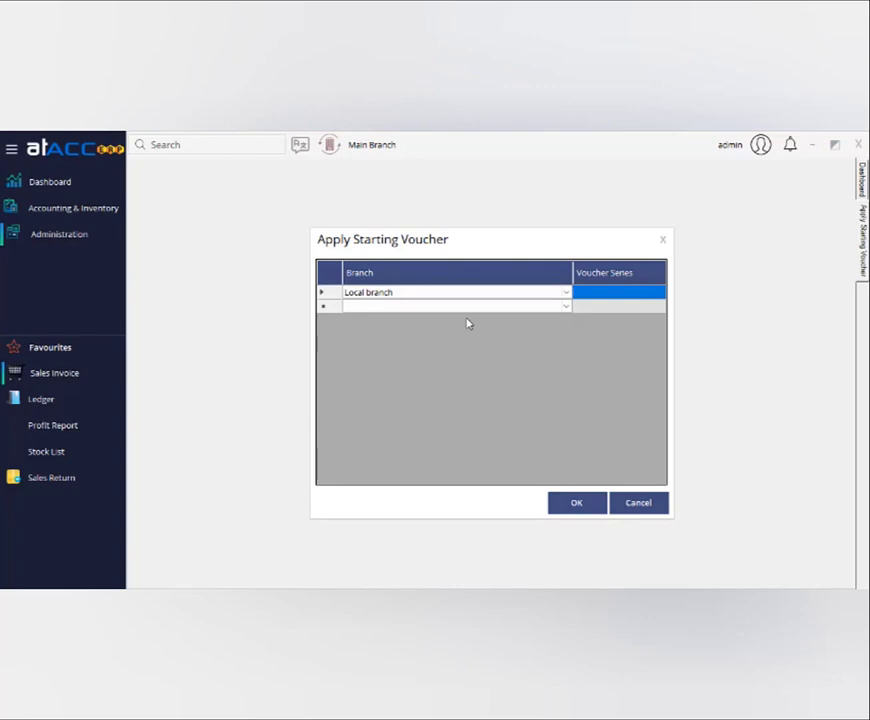
pyautogui.write('1')
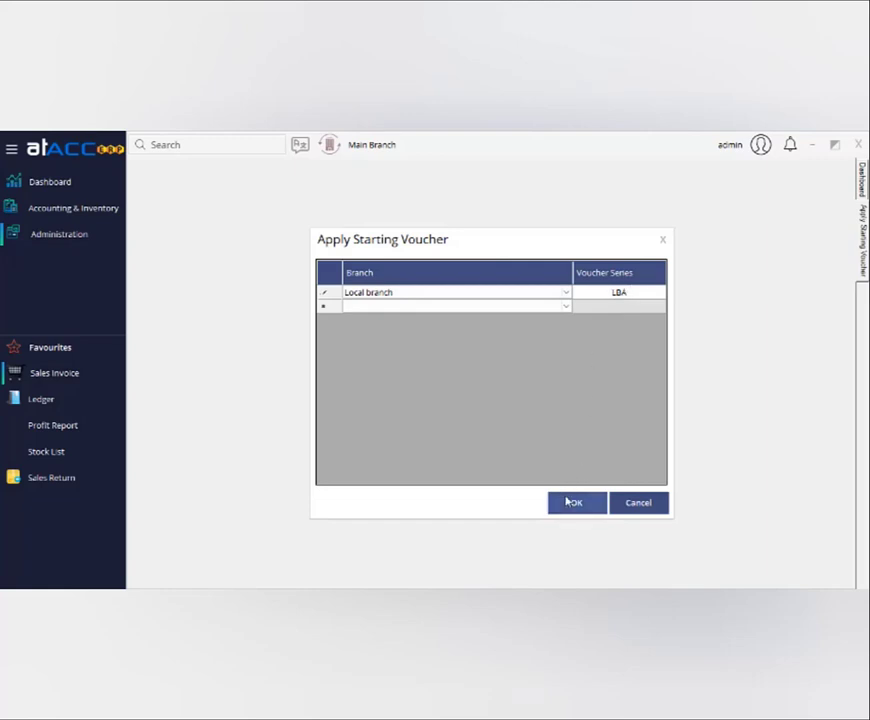
pyautogui.click(567, 501)
pyautogui.click(501, 412)
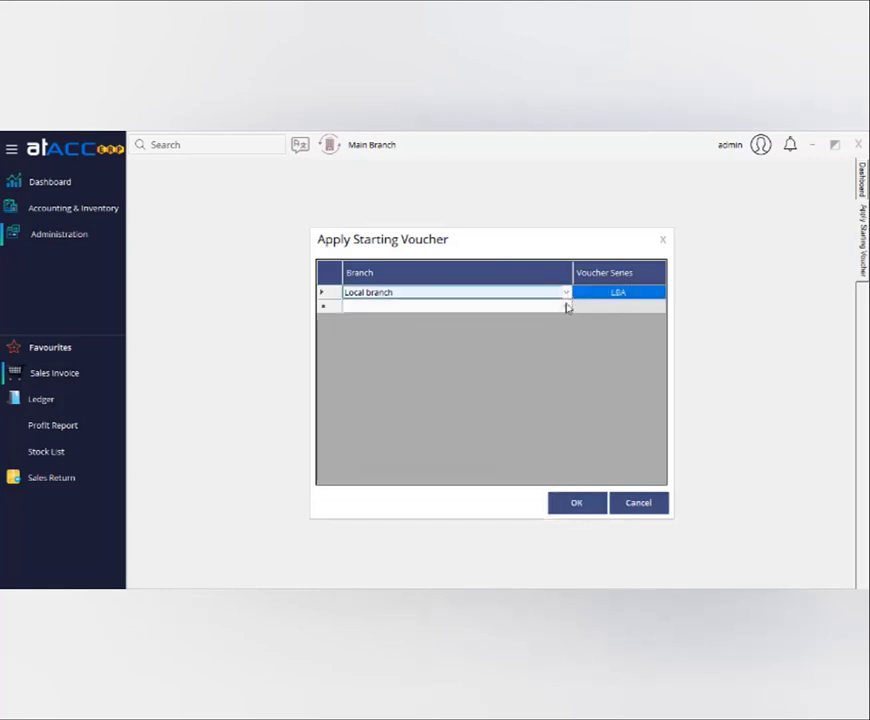
# Add Local branch 2 with voucher series LBB and apply the update.
pyautogui.click(566, 306)
pyautogui.click(566, 307)
pyautogui.click(505, 348)
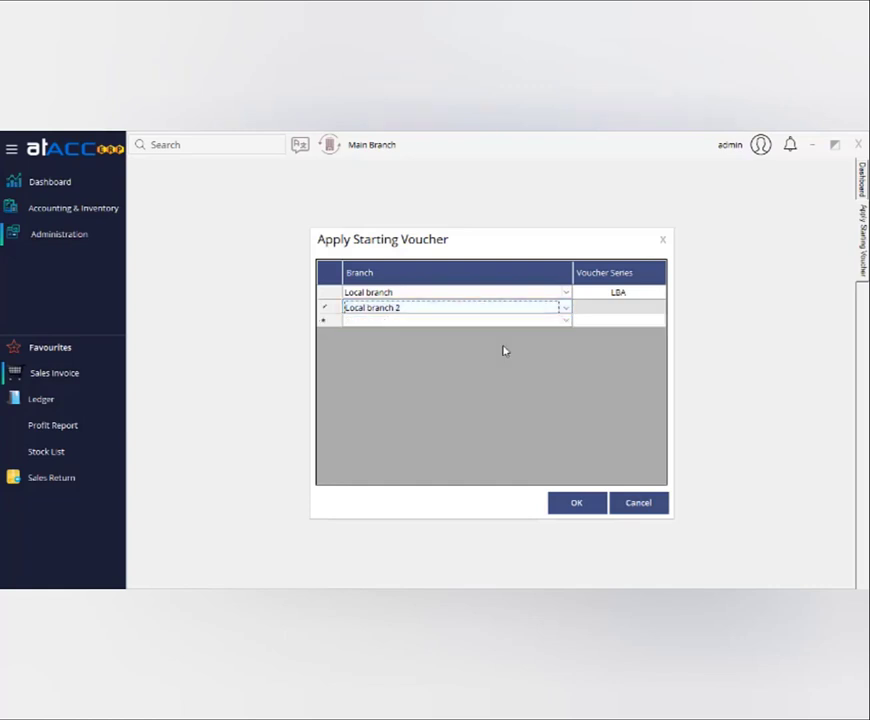
pyautogui.press('Tab')
pyautogui.write('L')
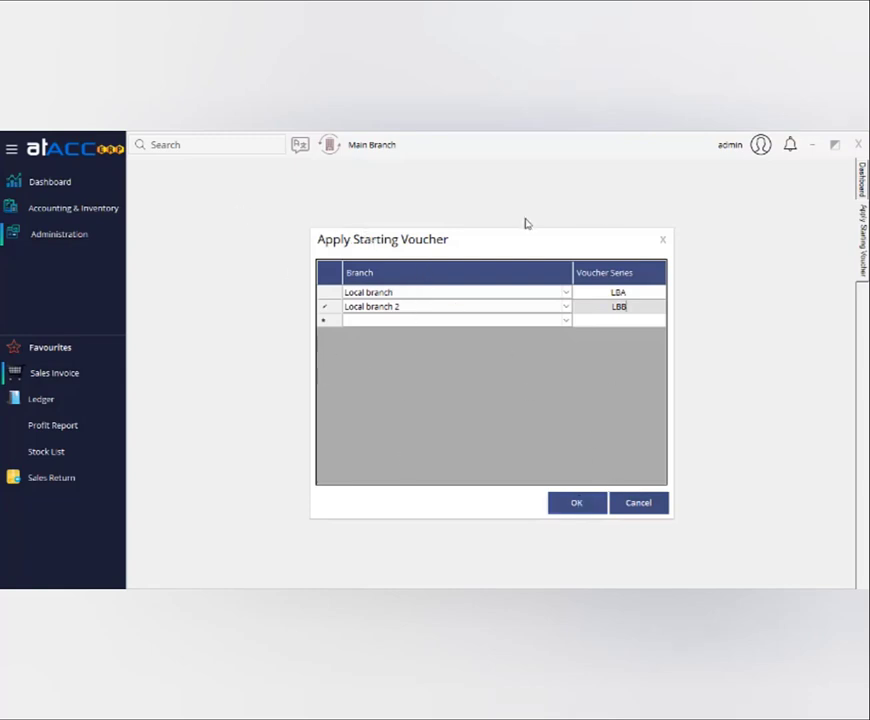
pyautogui.click(572, 501)
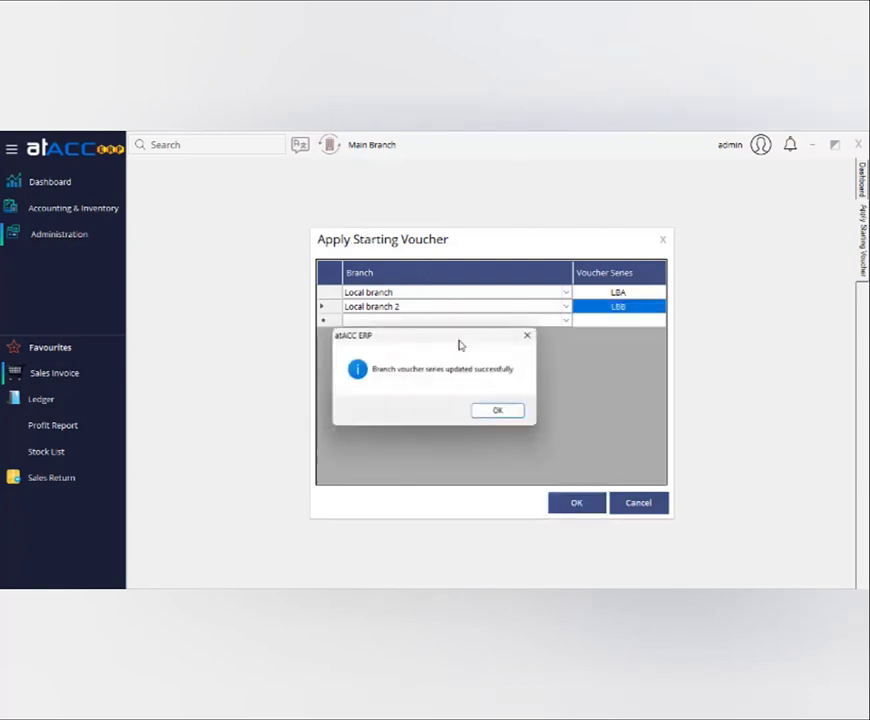
pyautogui.click(499, 411)
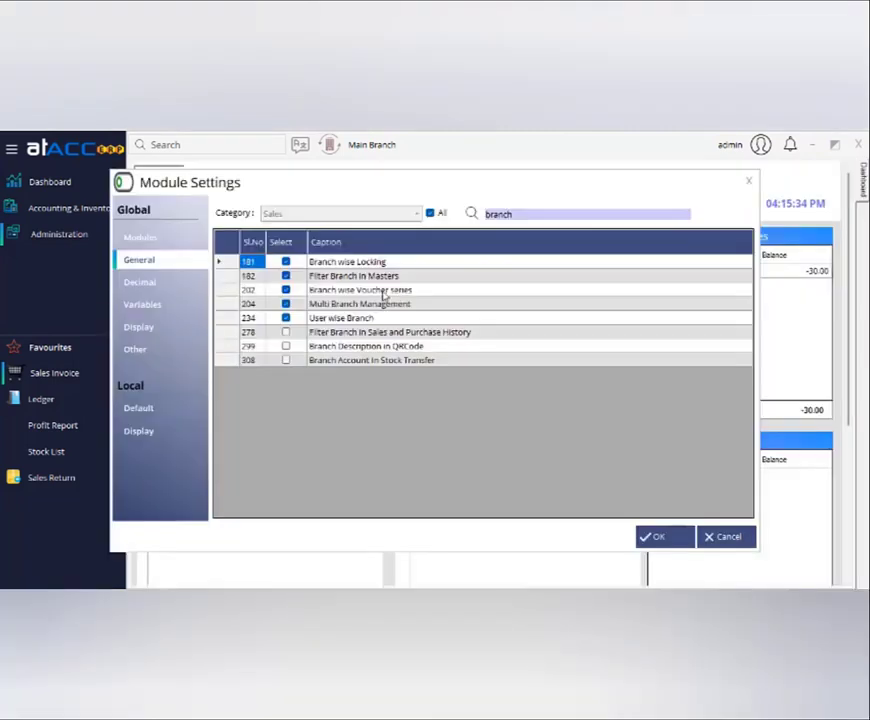
pyautogui.click(371, 318)
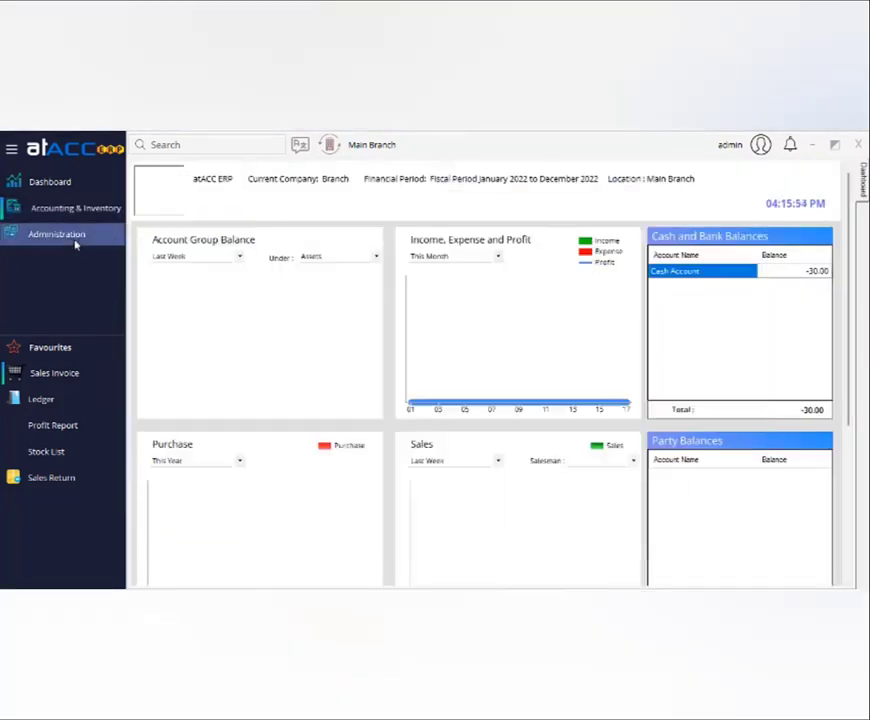
pyautogui.click(78, 238)
# Save employee Sales for B1 as a Sales Man with the Inventory Manager role, Local branch only.
pyautogui.moveTo(200, 263)
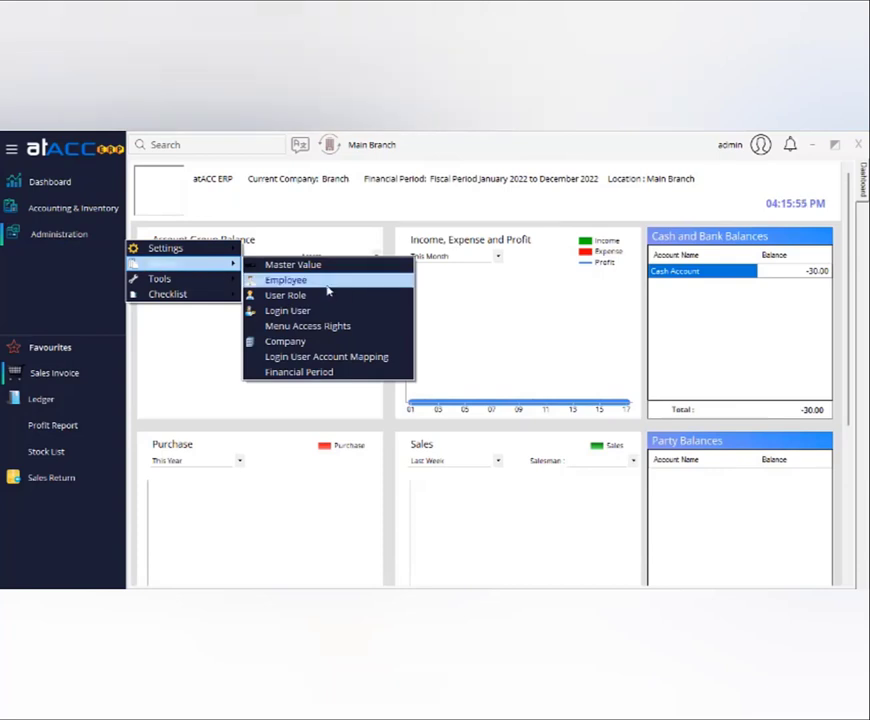
pyautogui.click(326, 283)
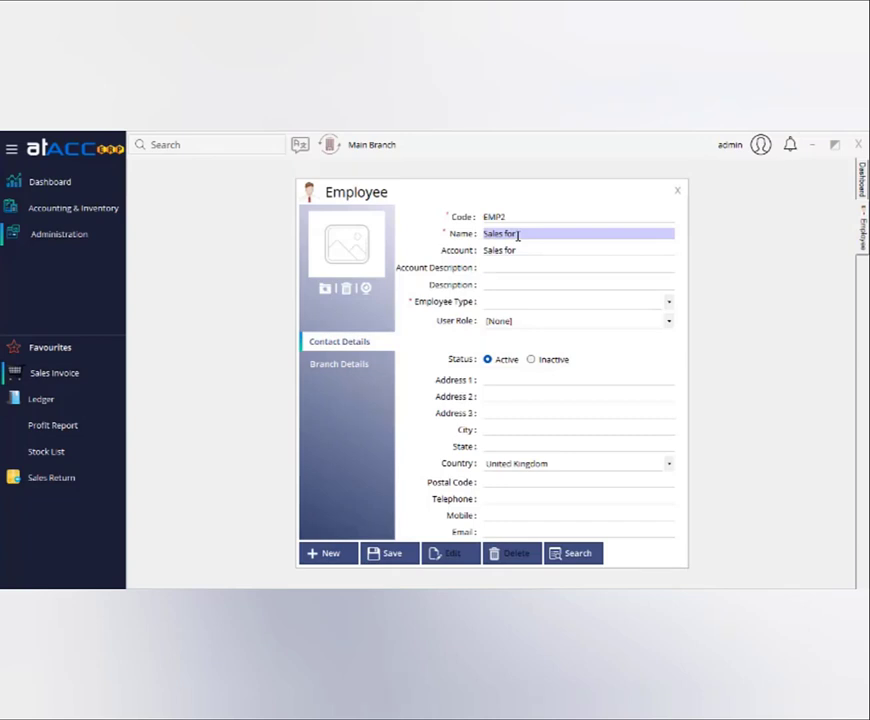
pyautogui.click(547, 300)
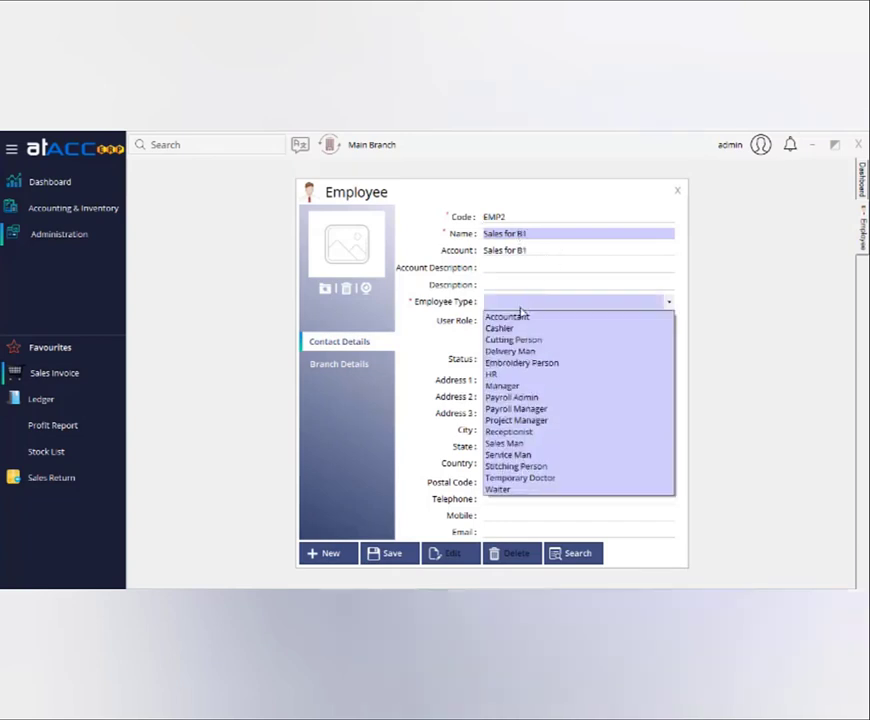
pyautogui.click(524, 444)
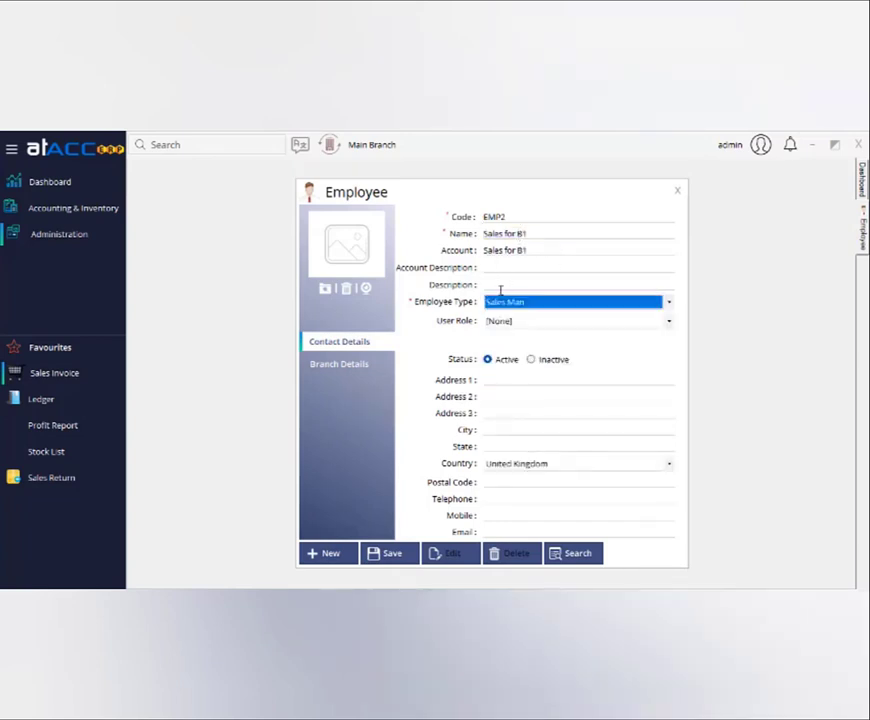
pyautogui.click(352, 366)
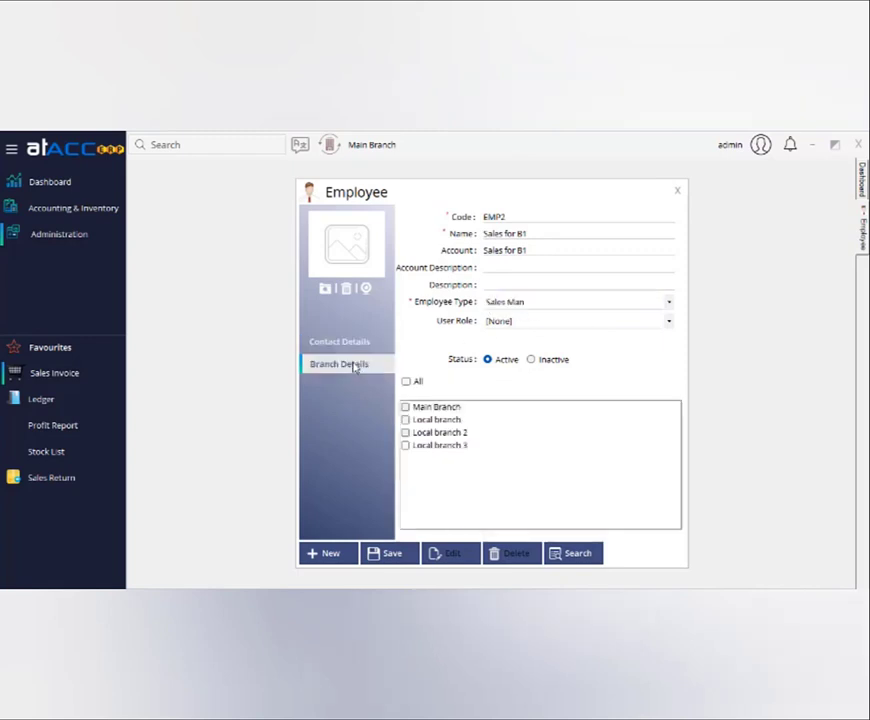
pyautogui.click(406, 421)
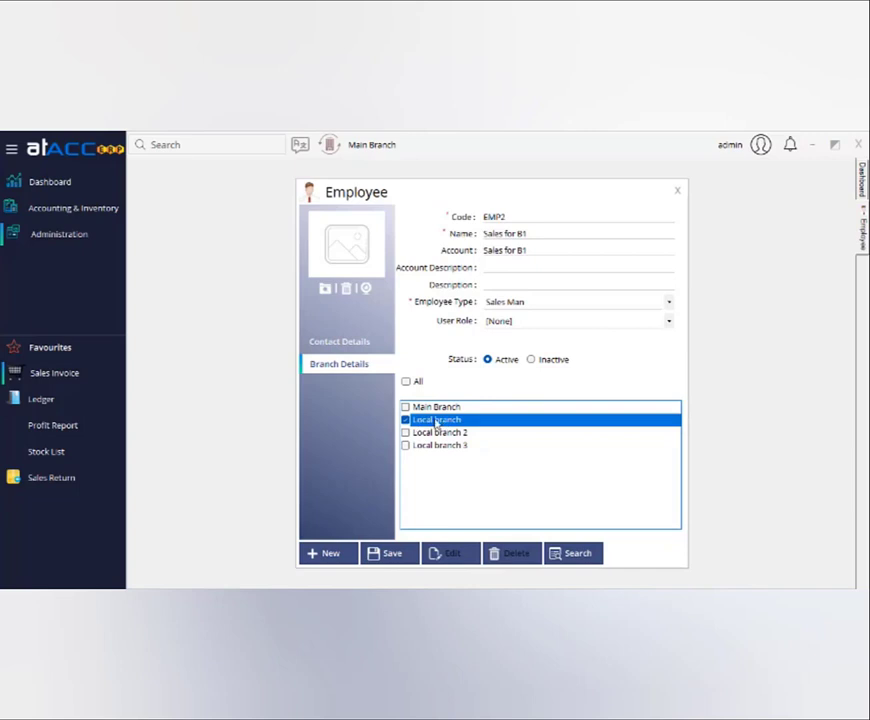
pyautogui.click(508, 322)
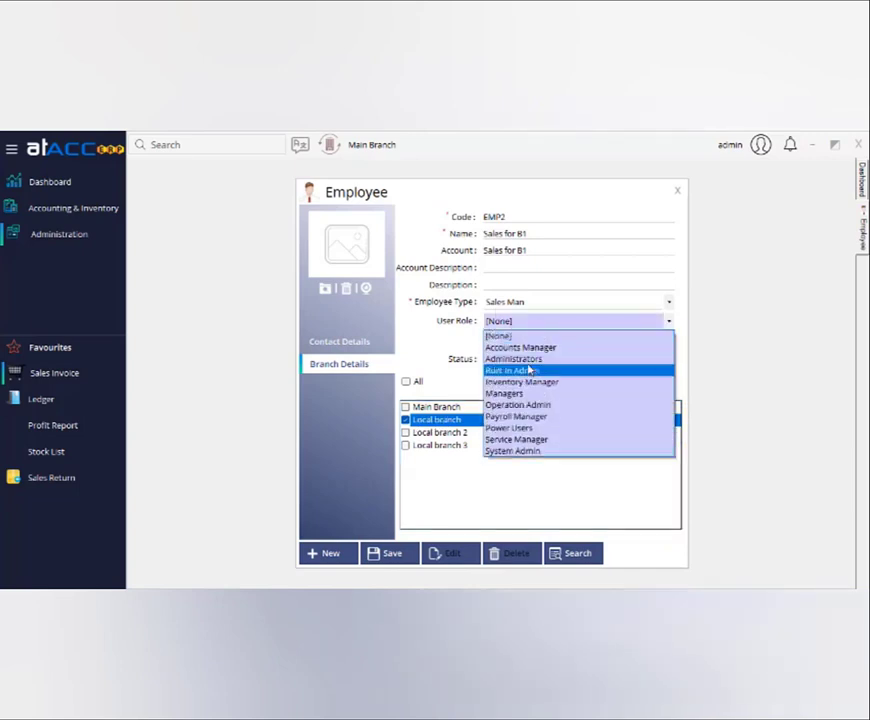
pyautogui.click(520, 381)
pyautogui.click(388, 553)
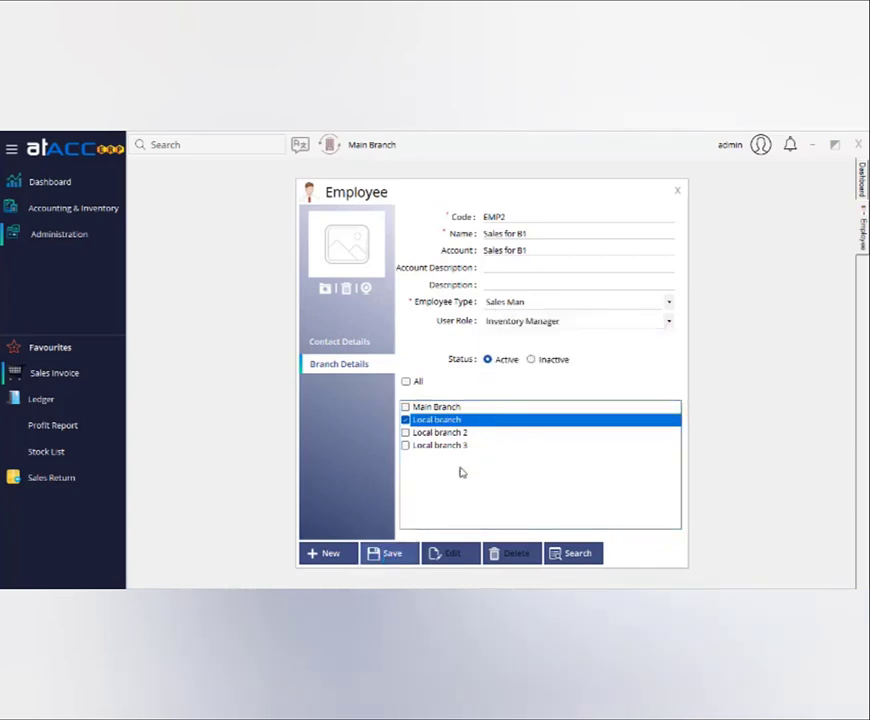
pyautogui.click(474, 413)
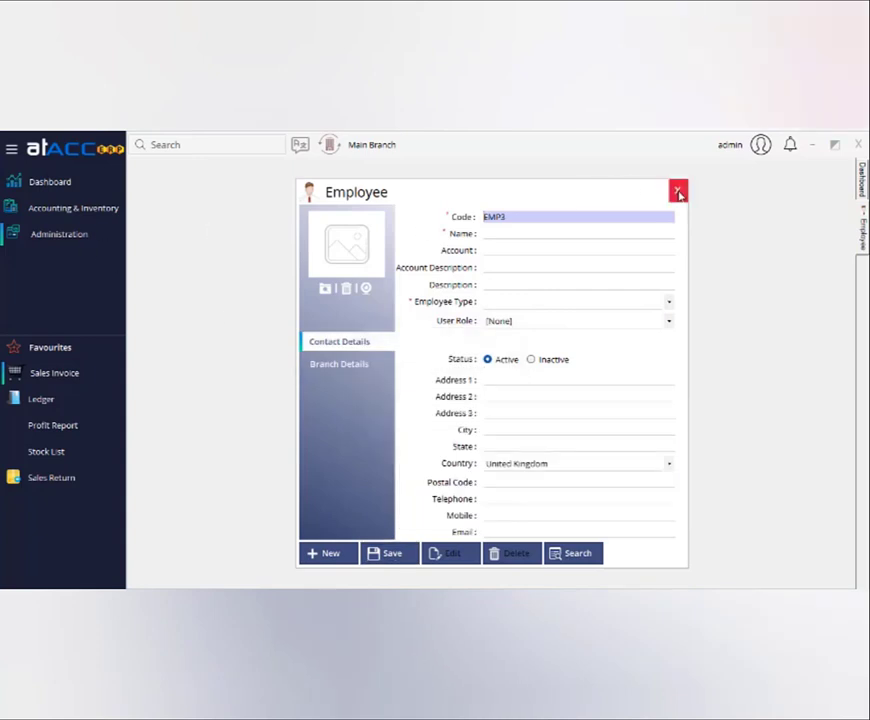
pyautogui.click(677, 190)
pyautogui.click(54, 233)
# Start a Login User with role Inventory Manager linked to employee Sales for B1.
pyautogui.moveTo(208, 256)
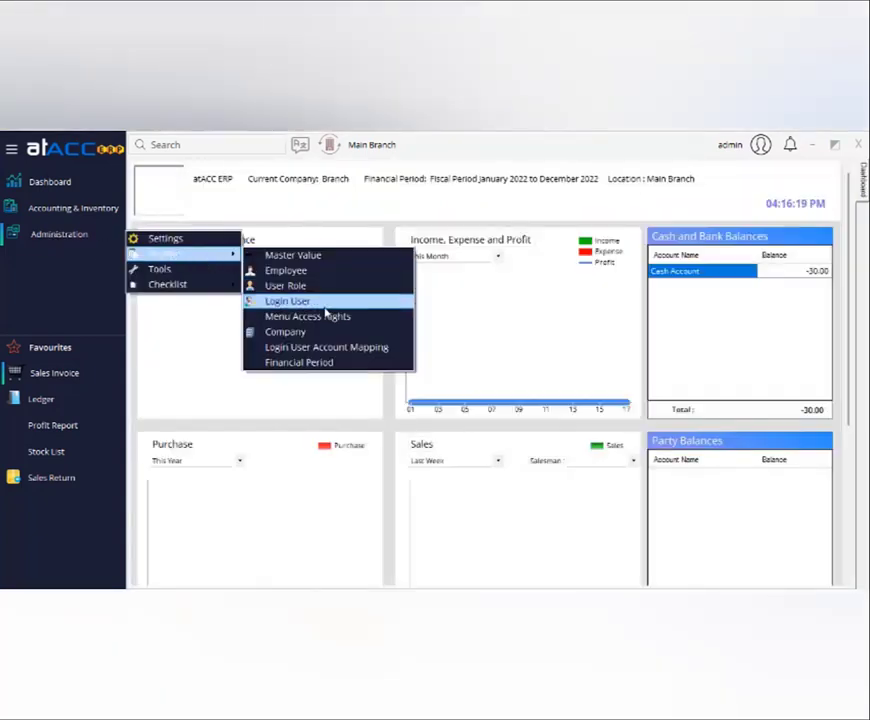
pyautogui.click(320, 304)
pyautogui.click(549, 350)
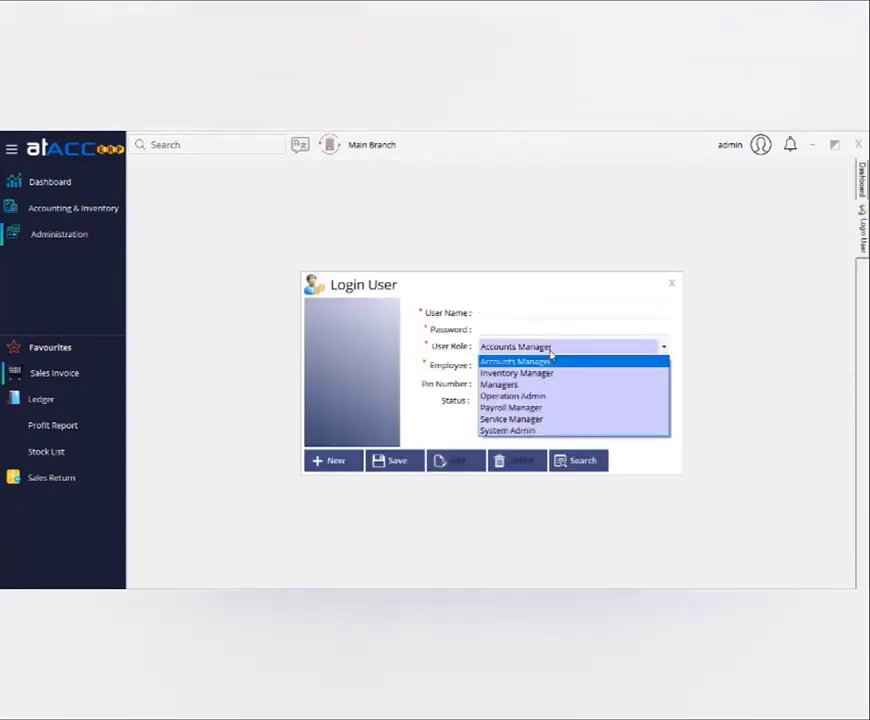
pyautogui.click(550, 373)
pyautogui.click(521, 367)
pyautogui.click(518, 376)
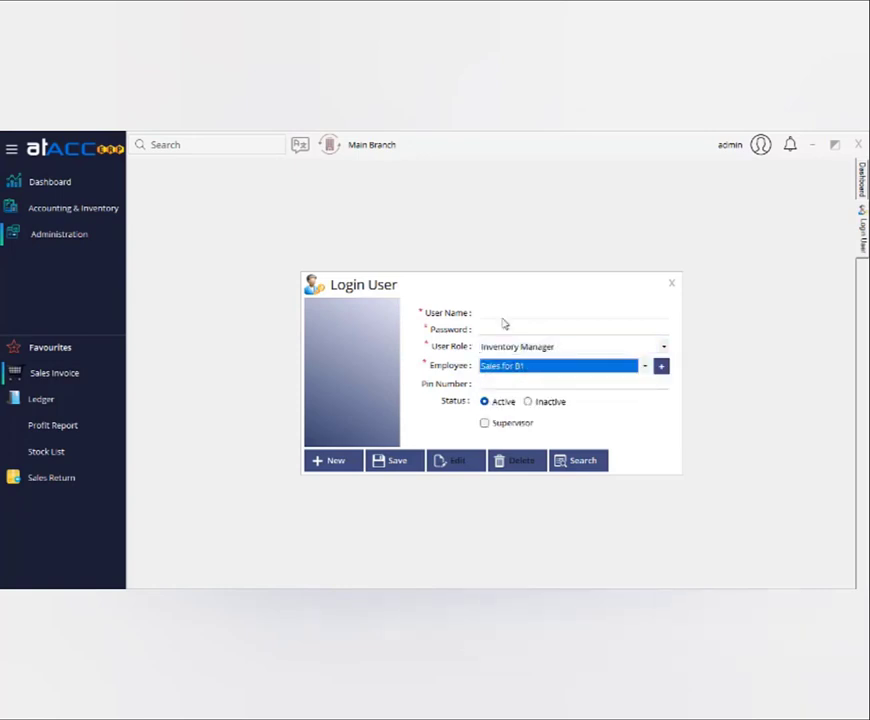
# Enter the login's user name and password, save the user, and close the form.
pyautogui.click(502, 312)
pyautogui.write('123')
pyautogui.click(511, 329)
pyautogui.write('1')
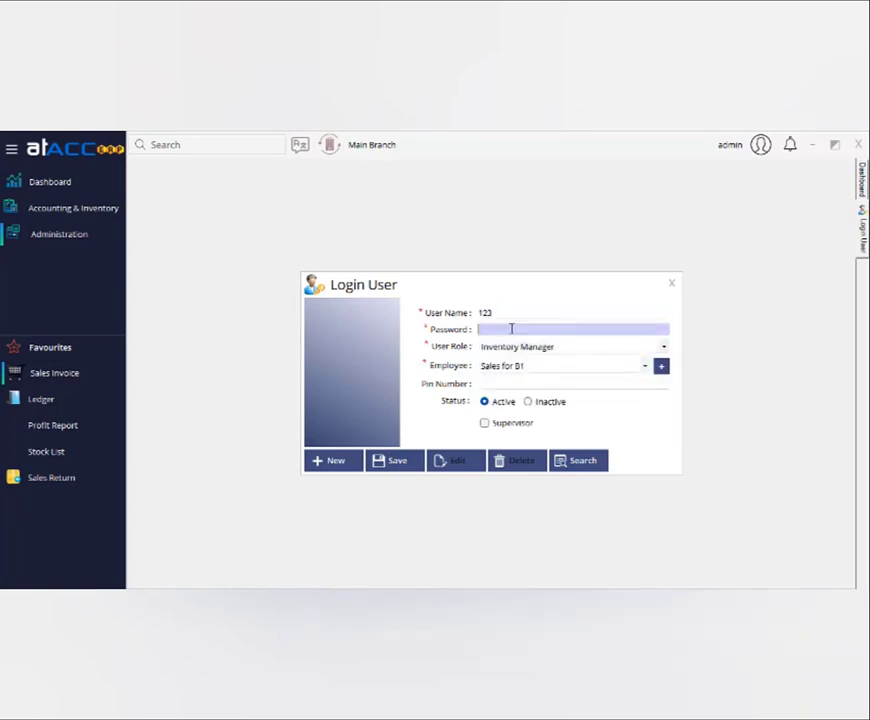
pyautogui.click(411, 459)
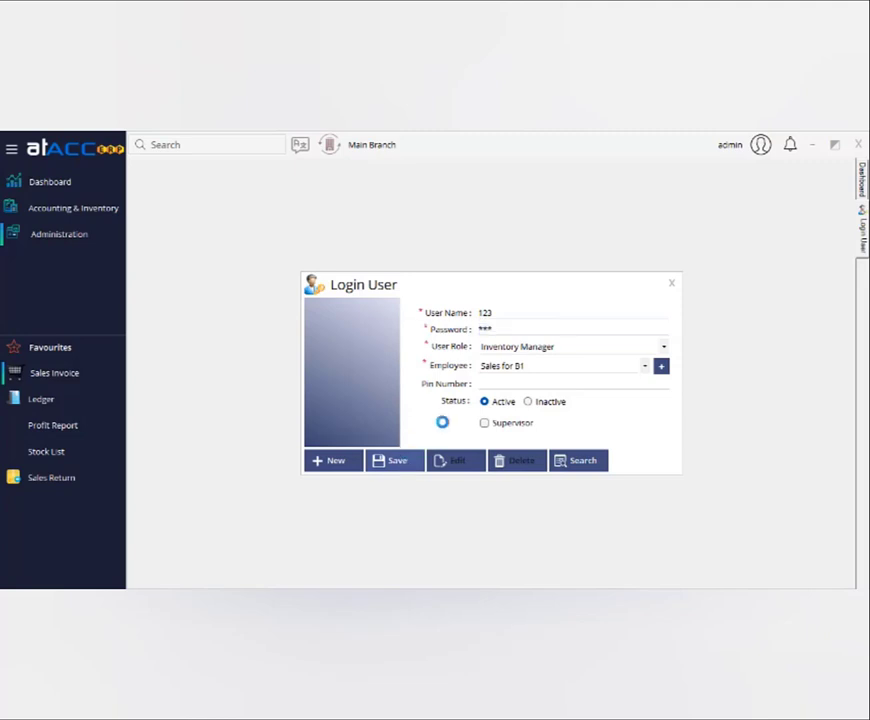
pyautogui.click(494, 411)
pyautogui.click(671, 284)
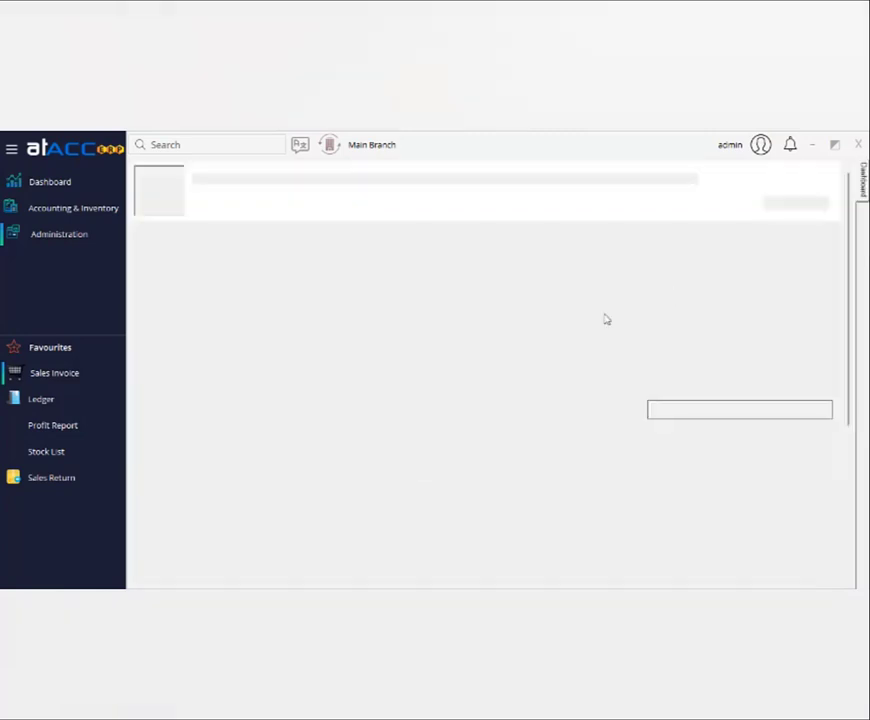
pyautogui.click(43, 236)
# In User wise Branch, select the newly created login user.
pyautogui.moveTo(170, 274)
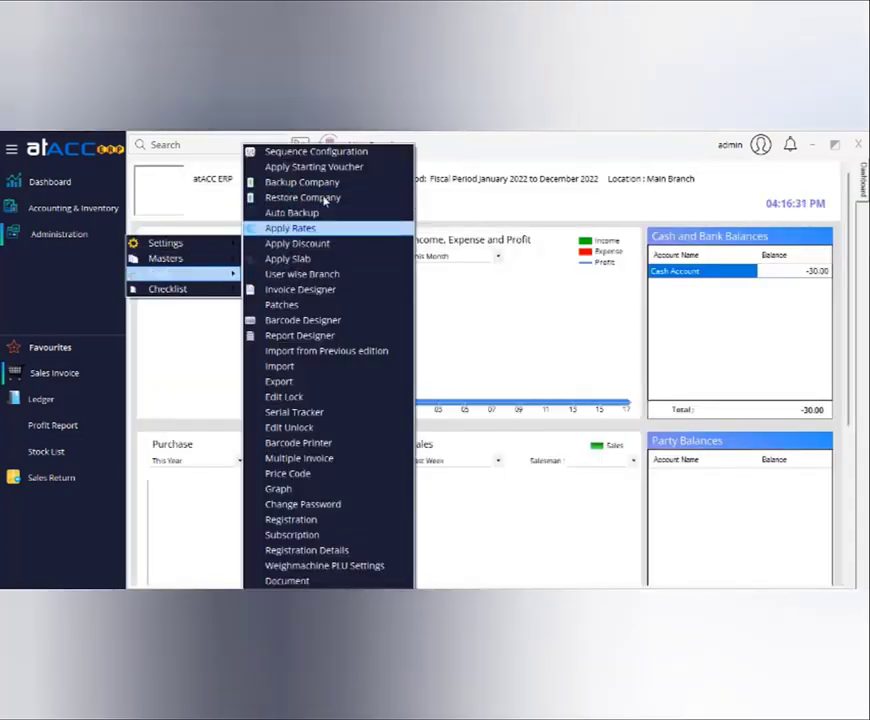
pyautogui.click(310, 274)
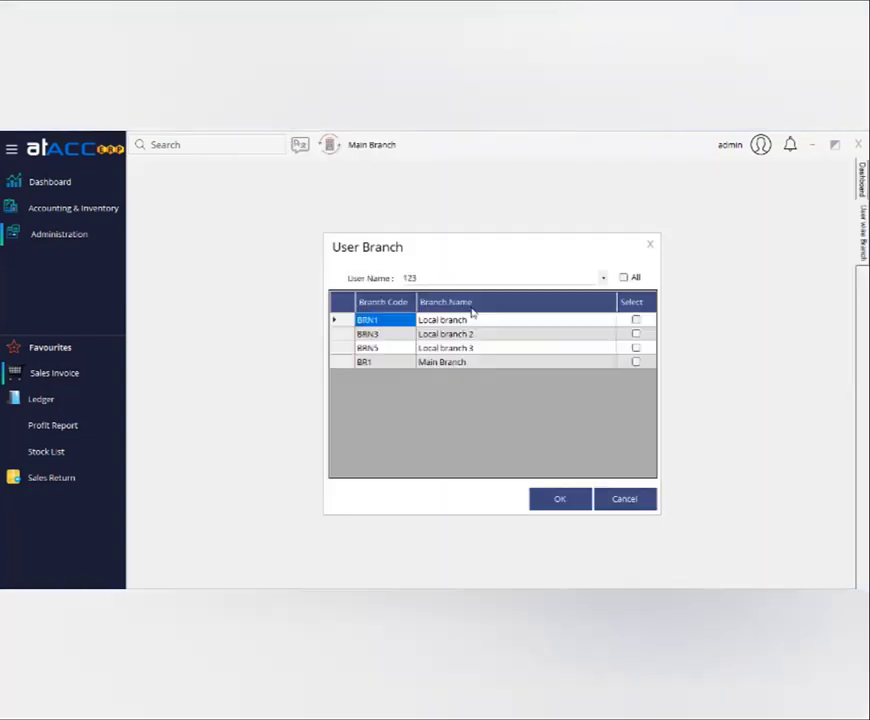
pyautogui.click(440, 279)
pyautogui.click(409, 293)
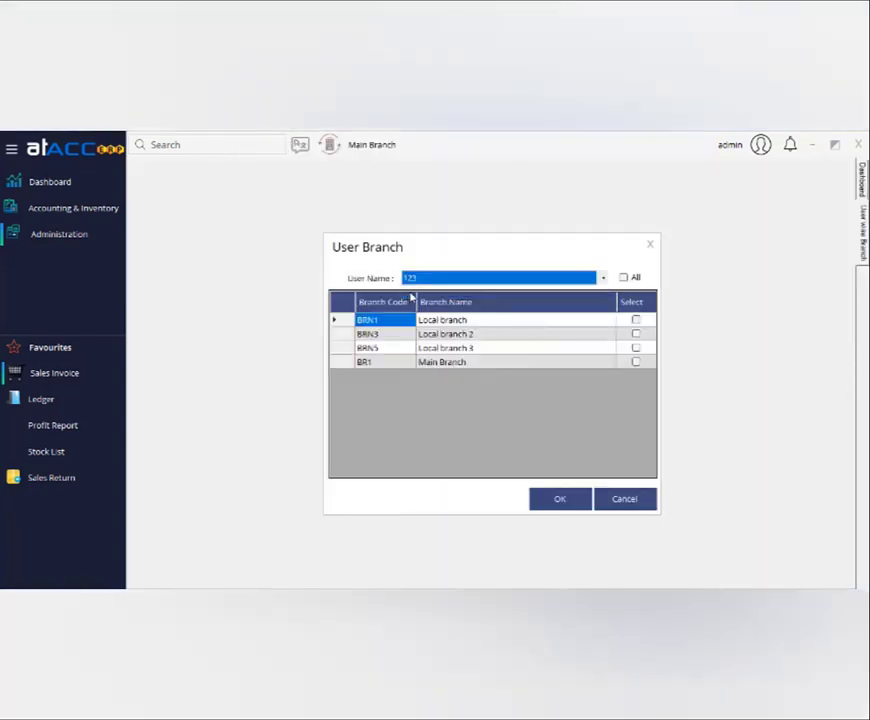
pyautogui.click(557, 321)
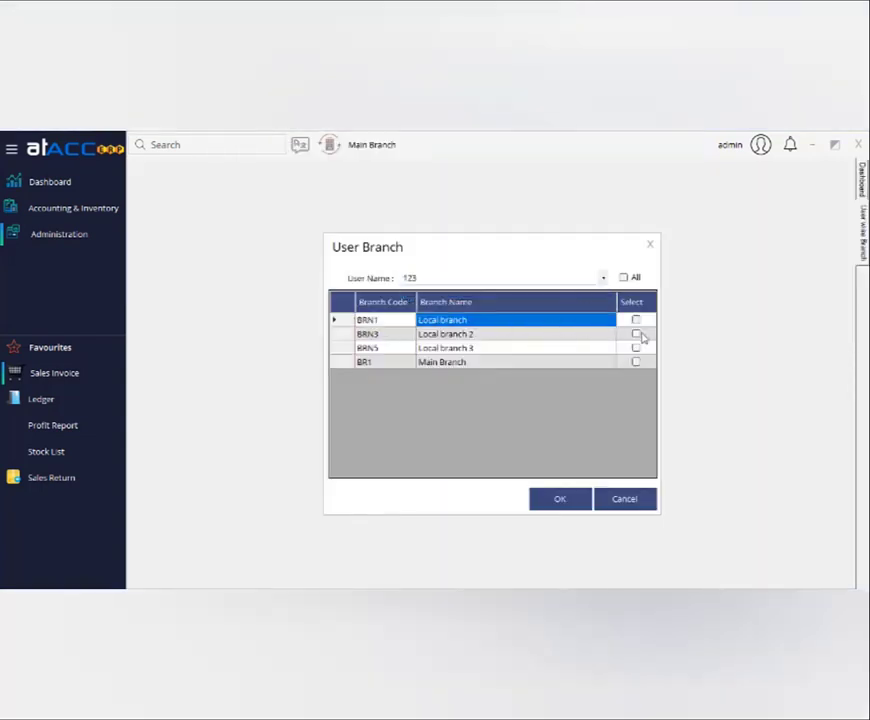
pyautogui.click(636, 334)
pyautogui.click(637, 347)
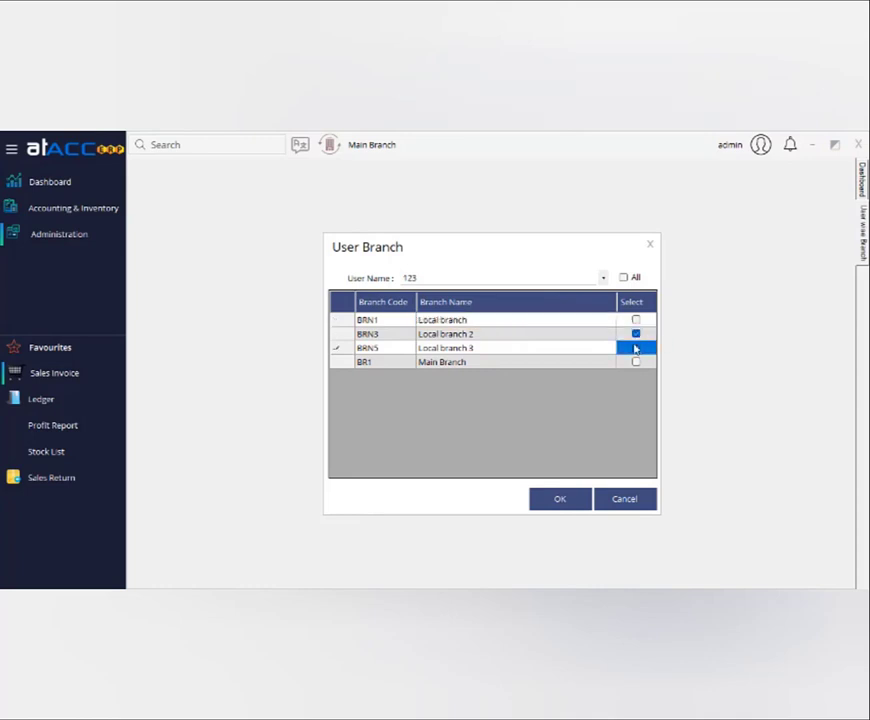
pyautogui.click(637, 333)
# Tick only Local branch for that user, save the mapping, and log off.
pyautogui.click(638, 321)
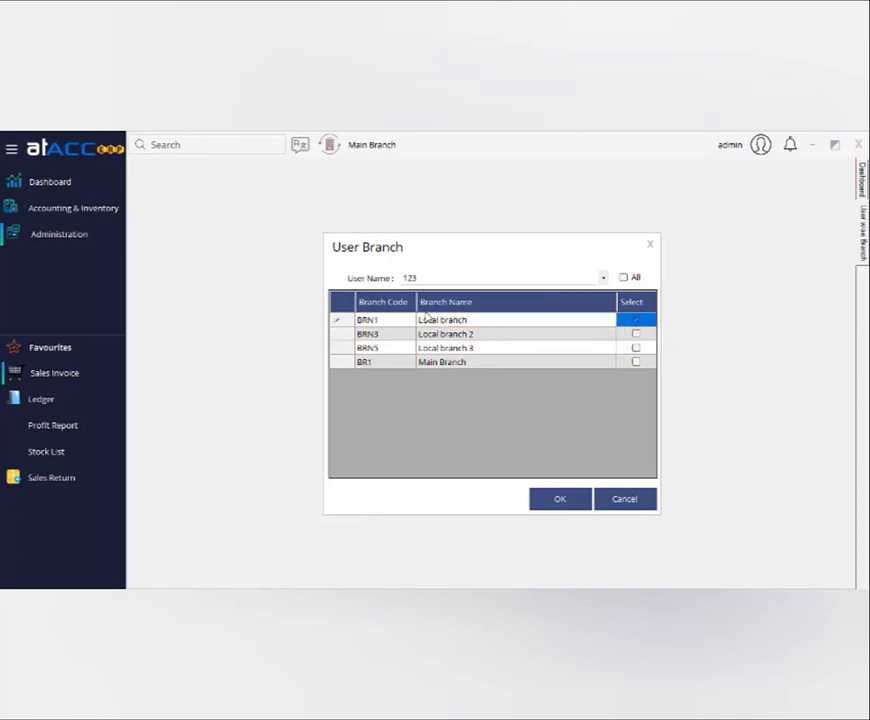
pyautogui.click(450, 322)
pyautogui.click(557, 499)
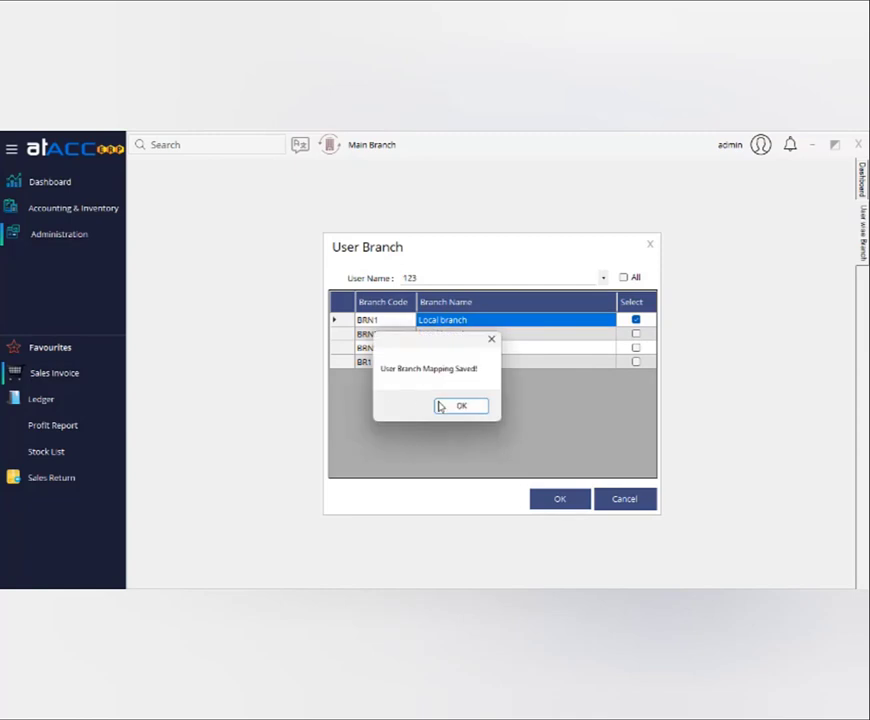
pyautogui.click(452, 406)
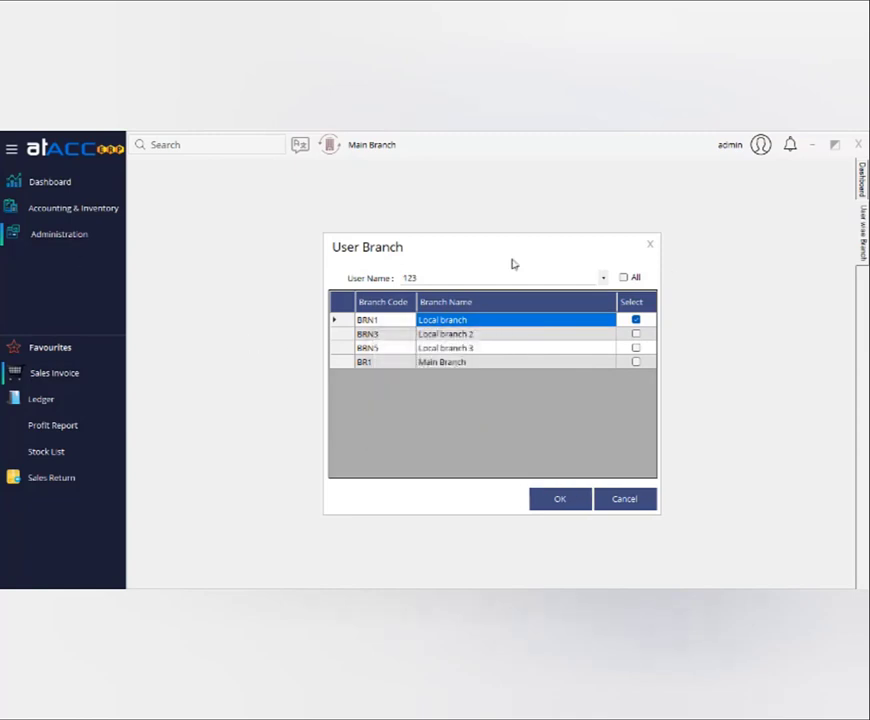
pyautogui.click(650, 244)
pyautogui.click(760, 145)
pyautogui.click(786, 159)
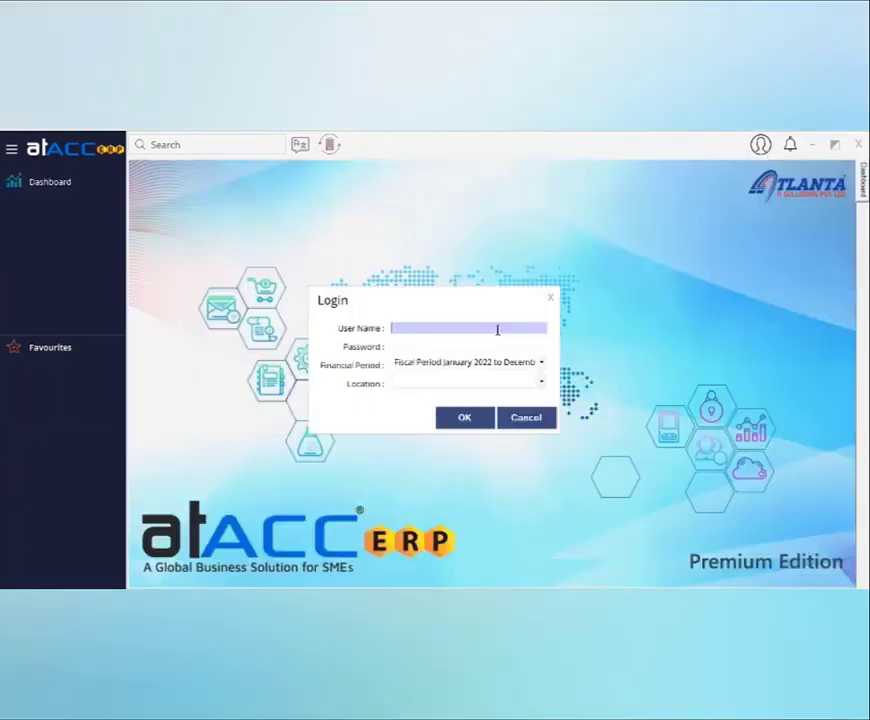
# Sign in with the branch user's name and password, choosing Local branch as the location.
pyautogui.write('admin')
pyautogui.press('Tab')
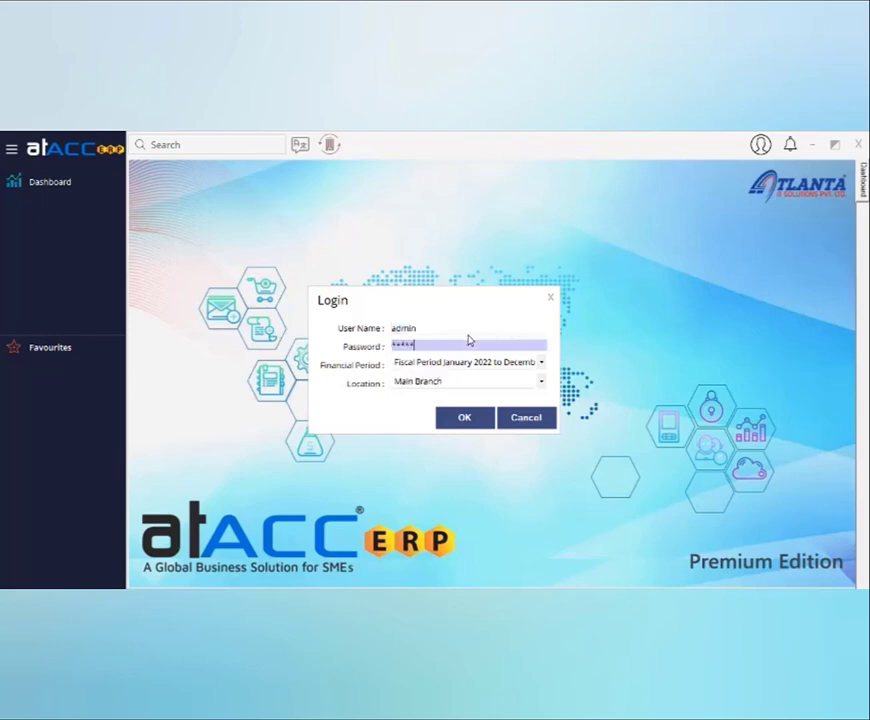
pyautogui.click(443, 383)
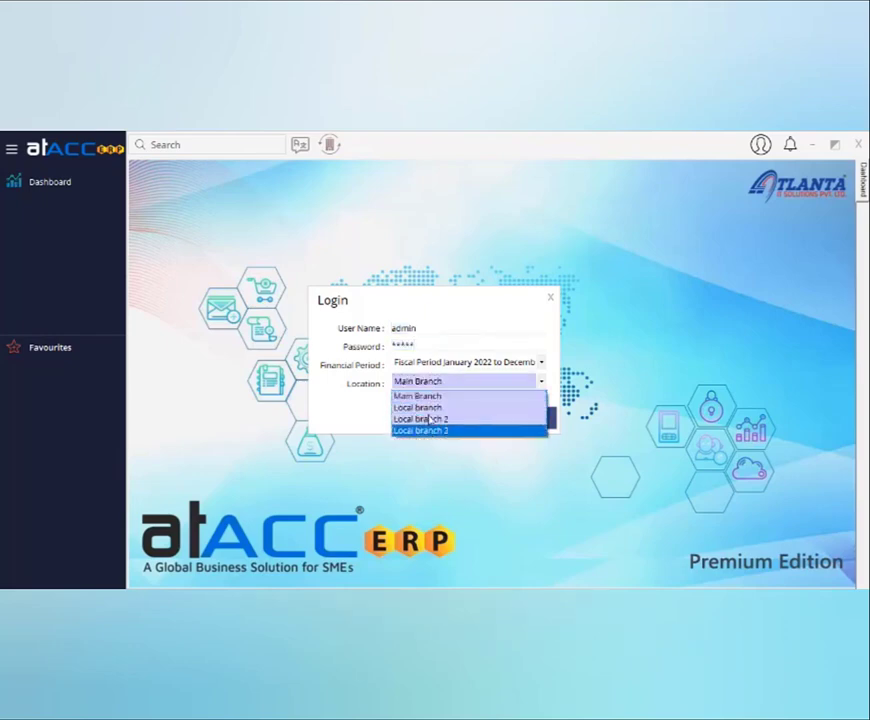
pyautogui.moveTo(418, 329); pyautogui.dragTo(288, 335)
pyautogui.write('123')
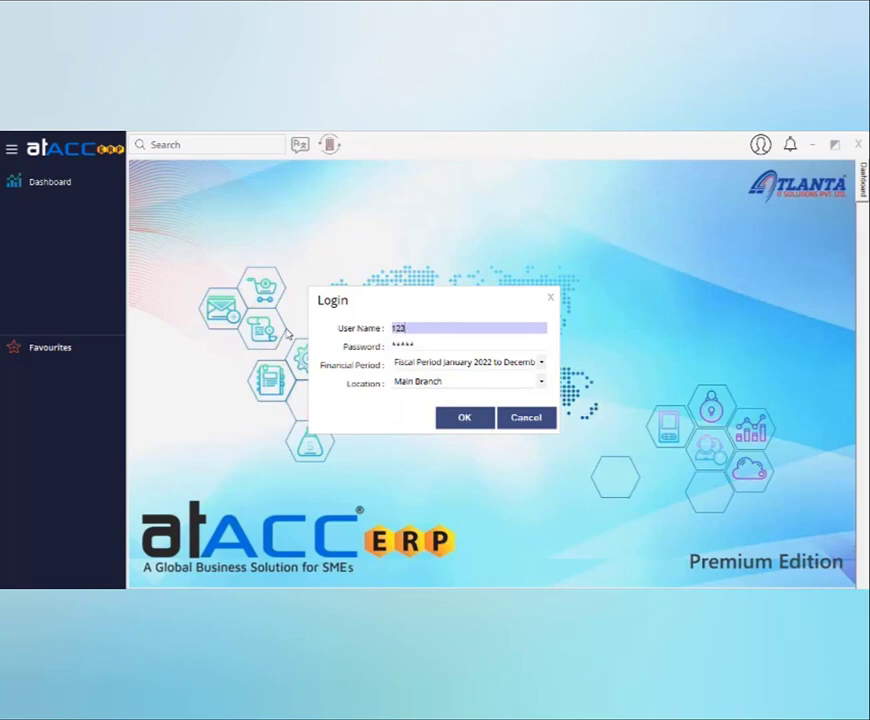
pyautogui.press('Tab')
pyautogui.write('12')
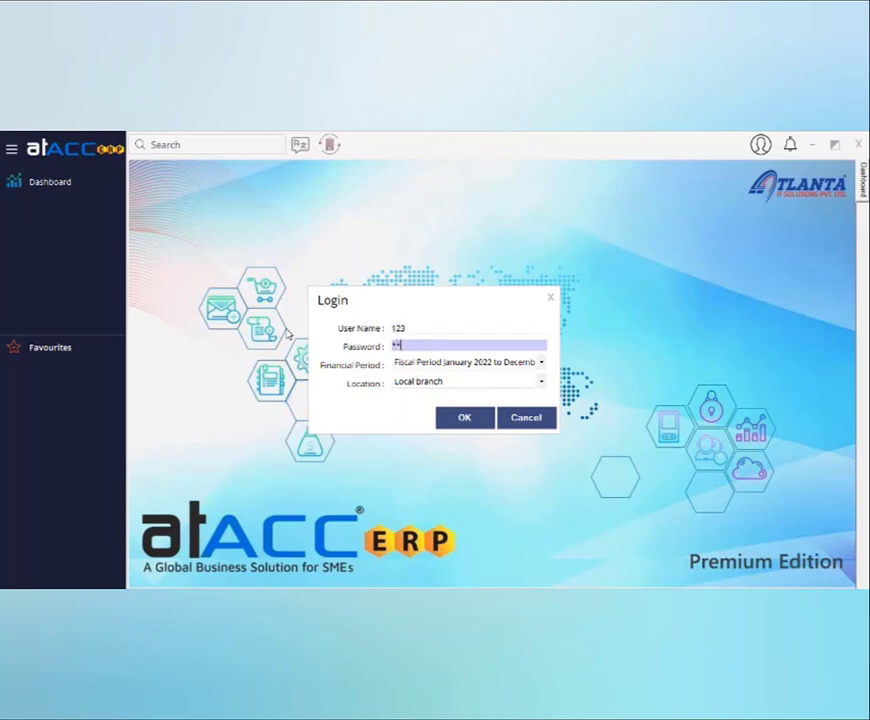
pyautogui.click(447, 384)
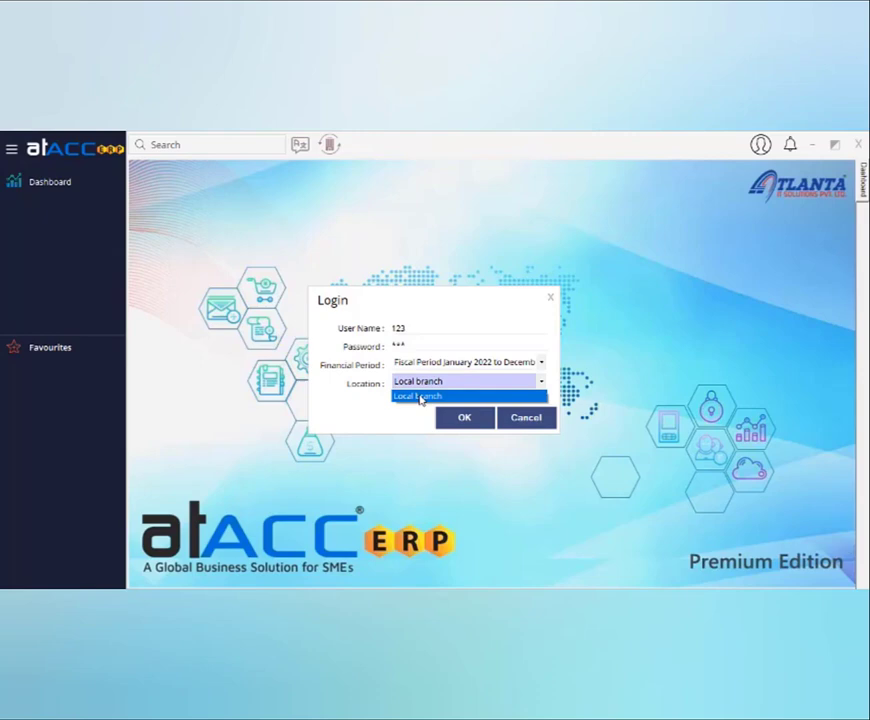
pyautogui.click(420, 398)
pyautogui.click(456, 417)
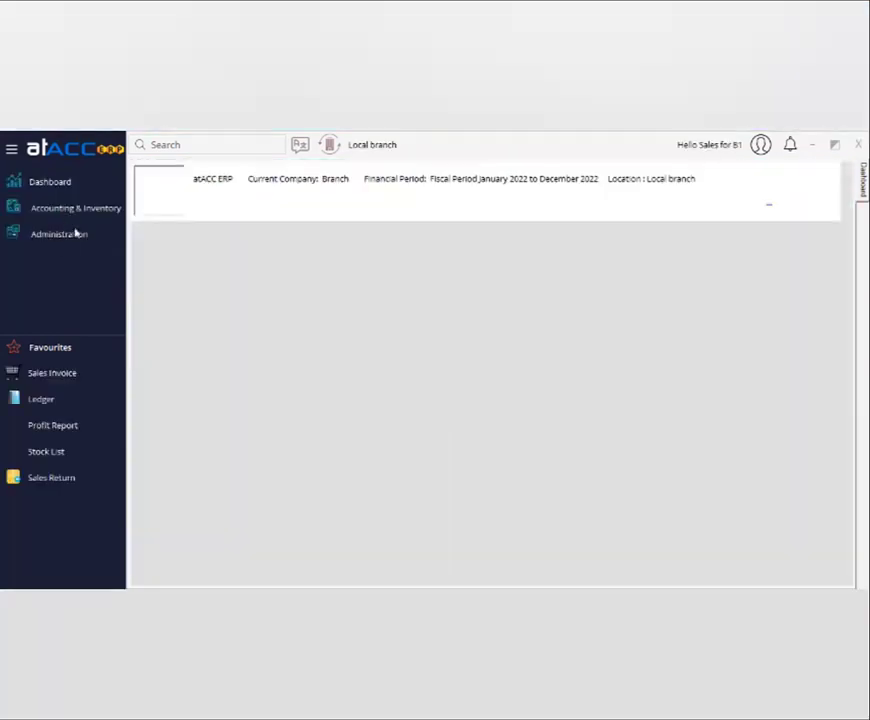
# Start a new sales invoice and set its depot to loc1, the branch's only depot.
pyautogui.click(72, 375)
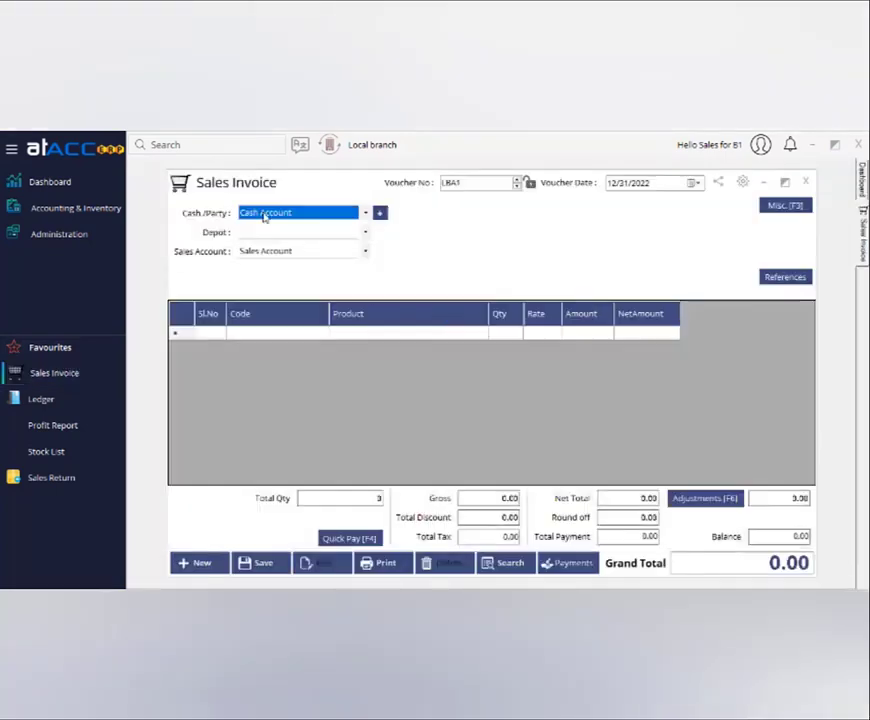
pyautogui.click(283, 233)
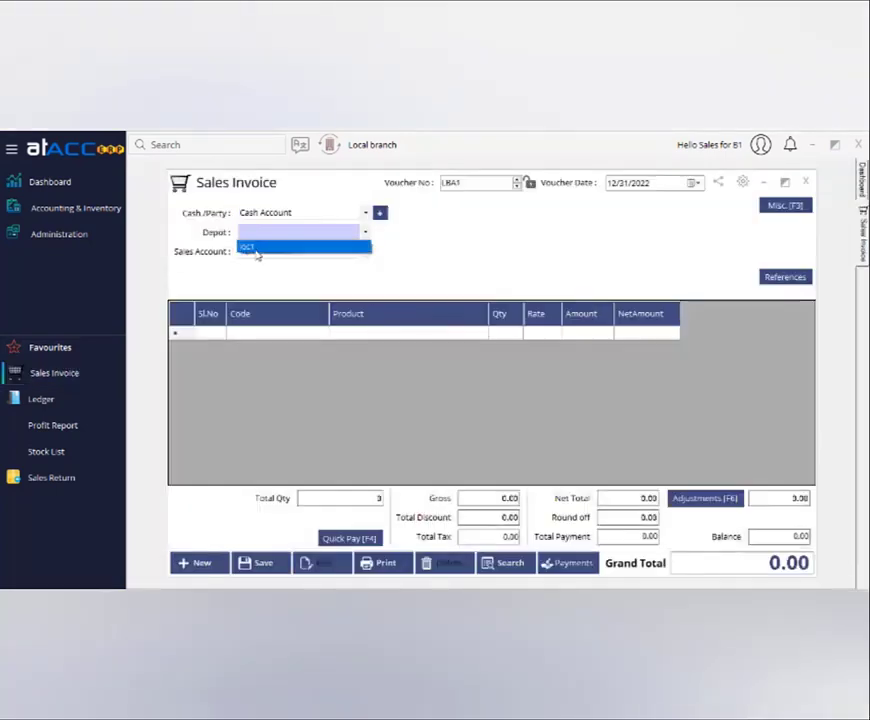
pyautogui.click(256, 250)
# Open the Sales Report and filter it to Local branch.
pyautogui.click(66, 210)
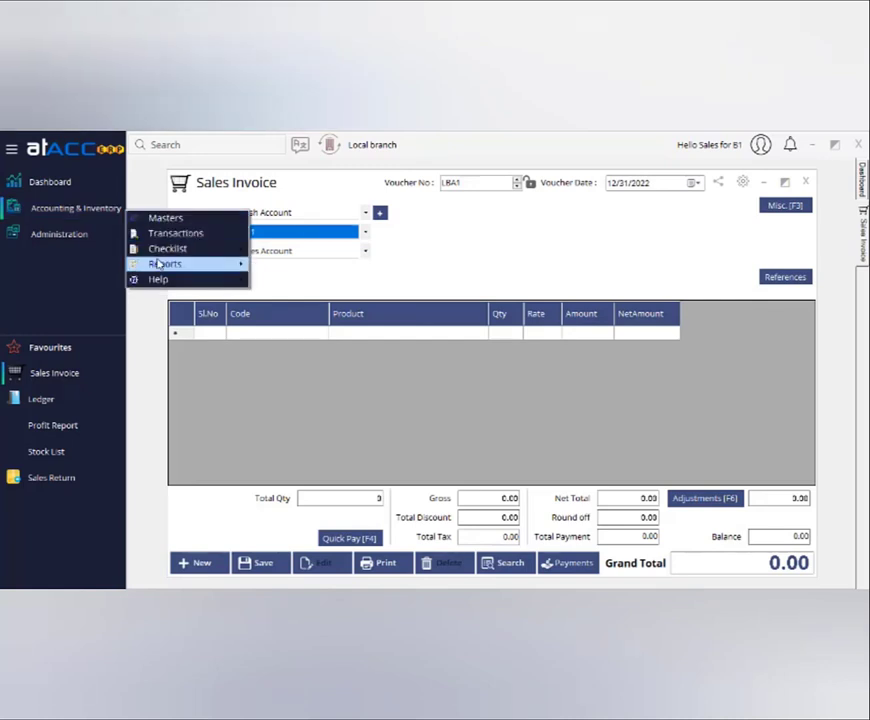
pyautogui.moveTo(161, 263)
pyautogui.moveTo(291, 296)
pyautogui.click(405, 298)
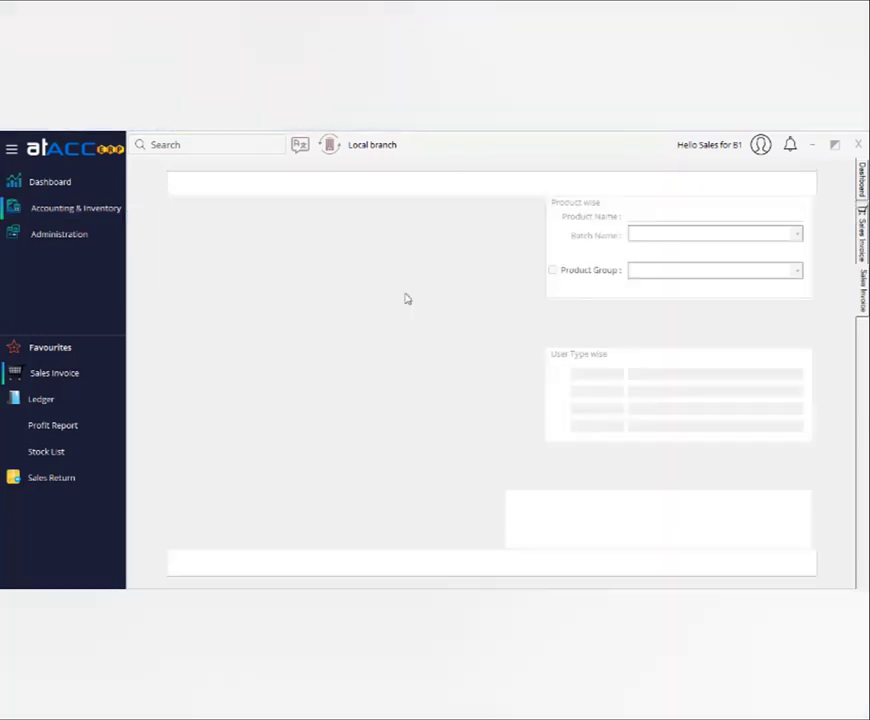
pyautogui.click(401, 338)
pyautogui.click(402, 350)
pyautogui.click(398, 357)
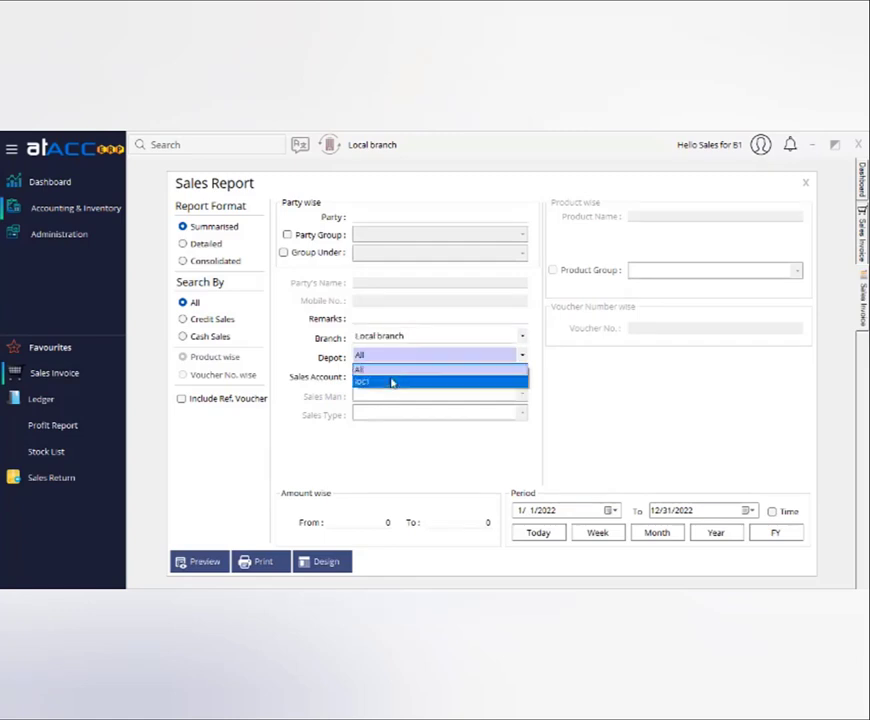
# Close the depot list, the Sales Report and the sales invoice form.
pyautogui.click(804, 199)
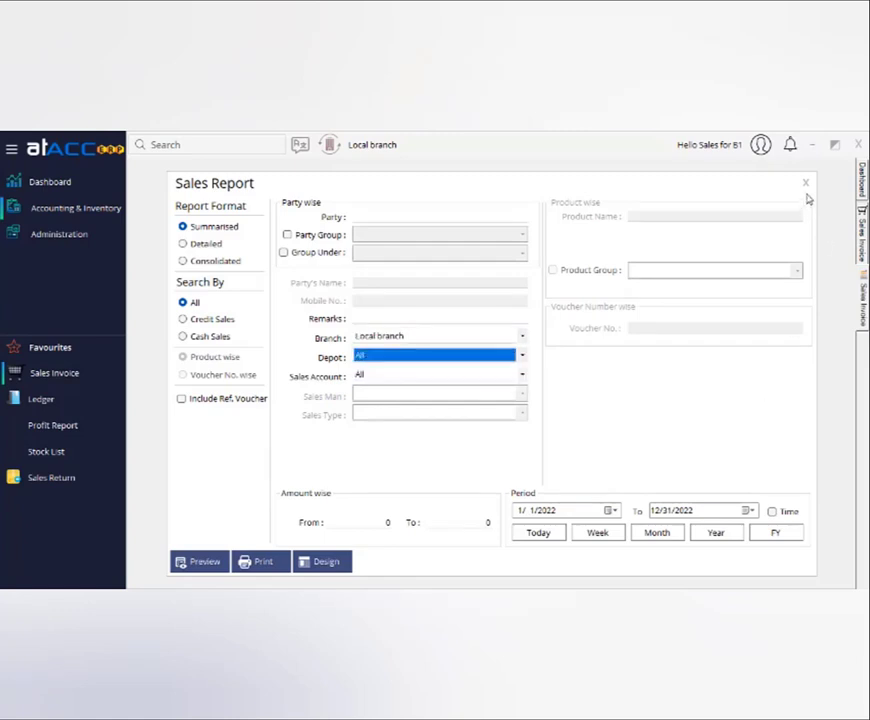
pyautogui.click(806, 184)
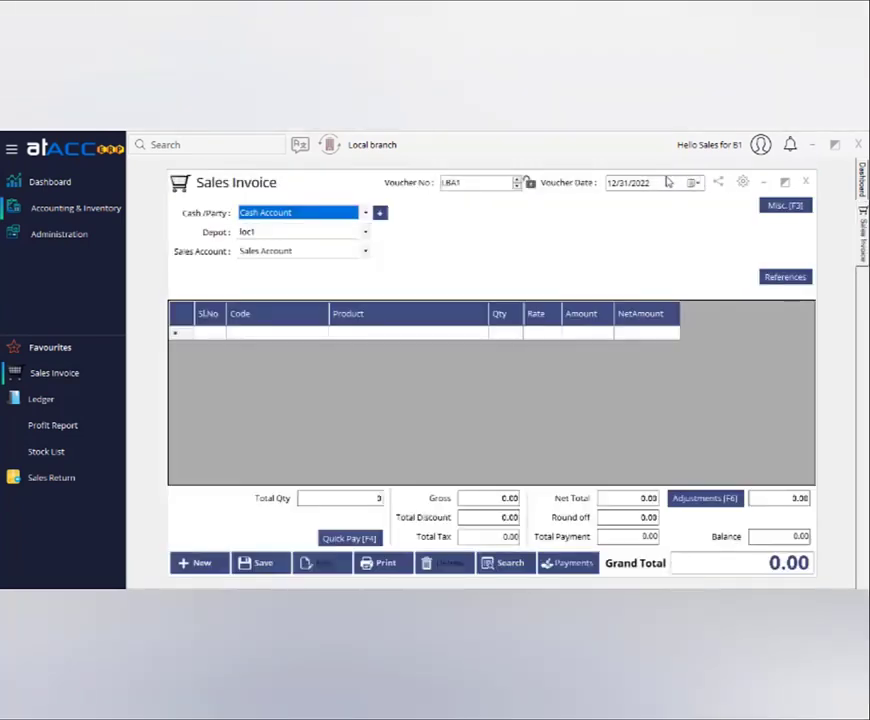
pyautogui.click(805, 183)
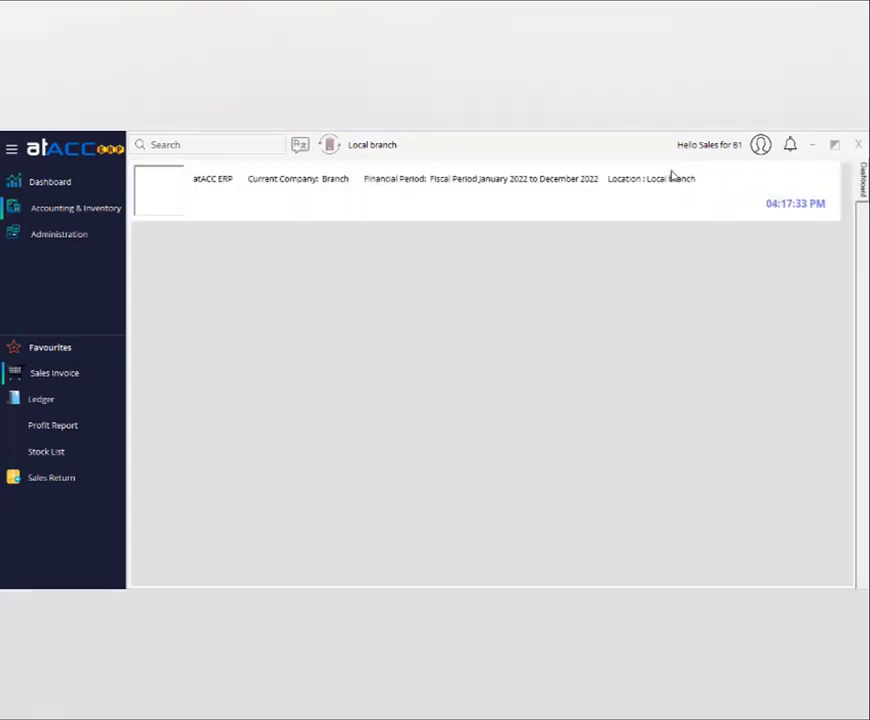
# Check the Branch wise Locking module setting, then log the branch user out.
pyautogui.click(674, 179)
pyautogui.click(424, 292)
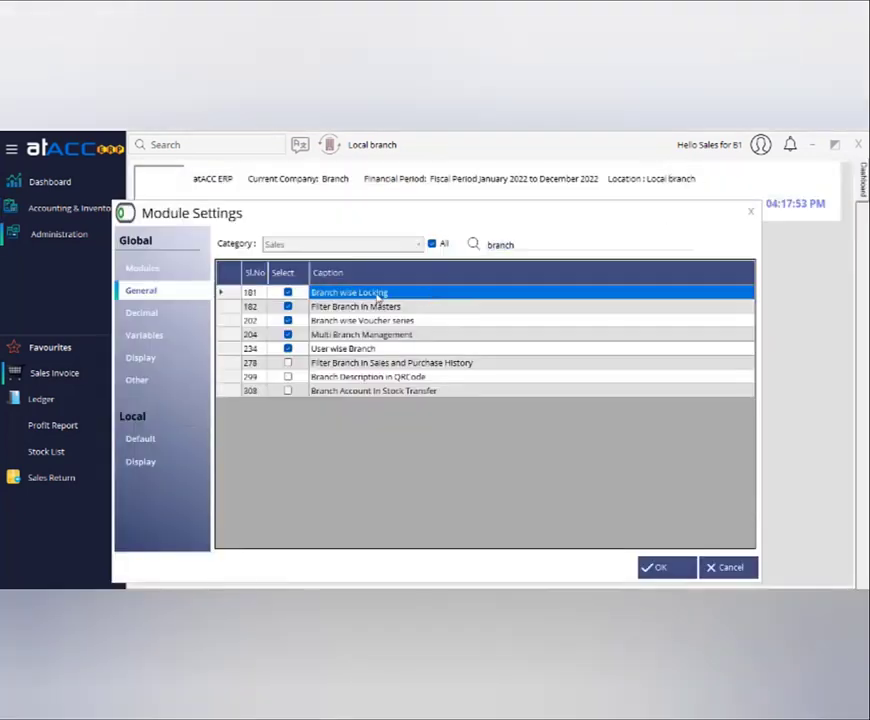
pyautogui.click(751, 212)
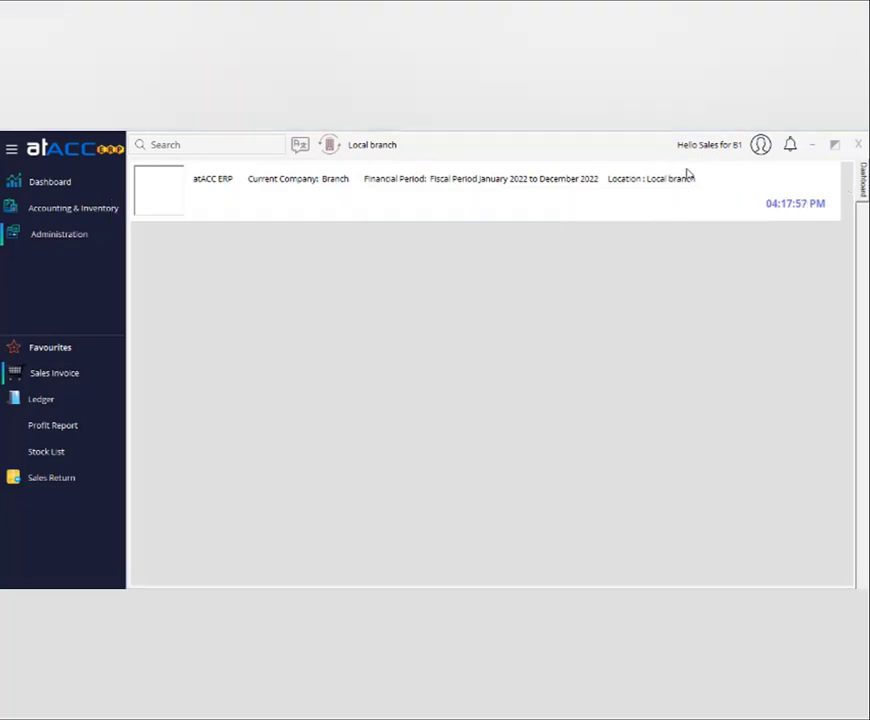
pyautogui.click(760, 144)
pyautogui.click(772, 154)
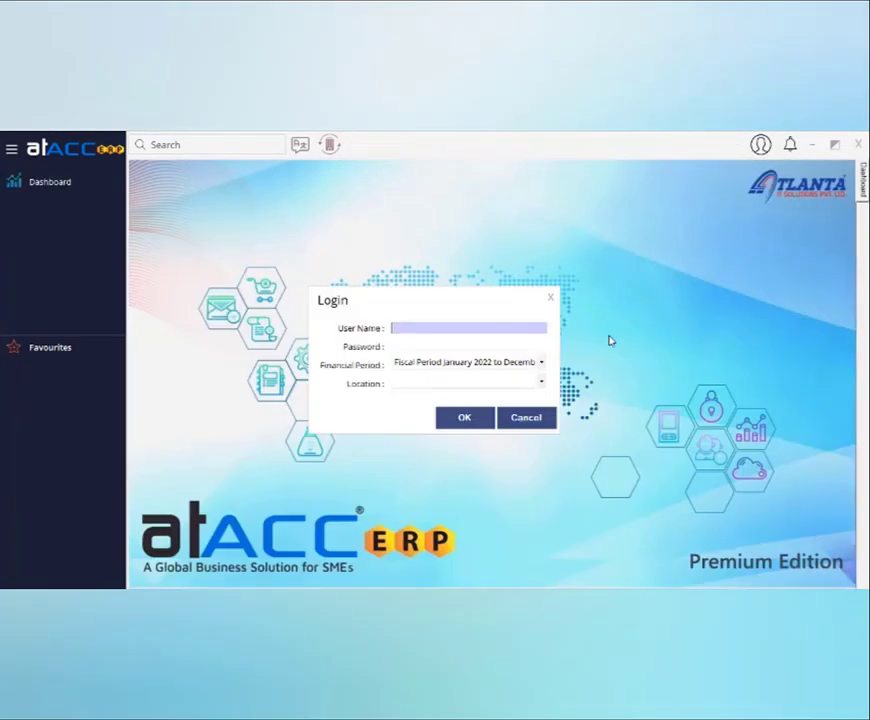
# Sign in with the administrator account, choosing Local branch as the login location.
pyautogui.write('admin')
pyautogui.press('Tab')
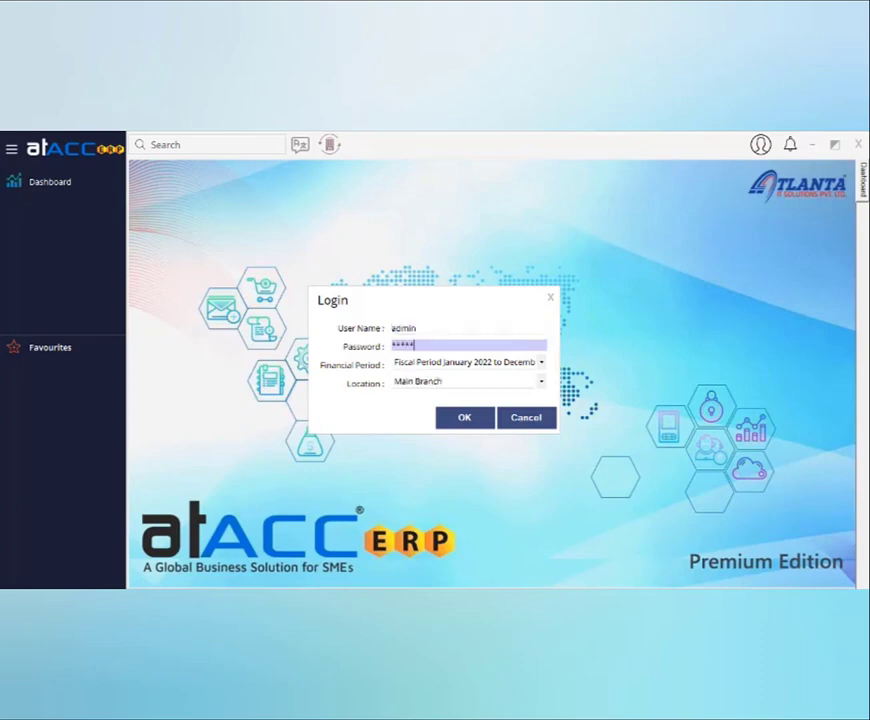
pyautogui.press('Tab')
pyautogui.click(412, 383)
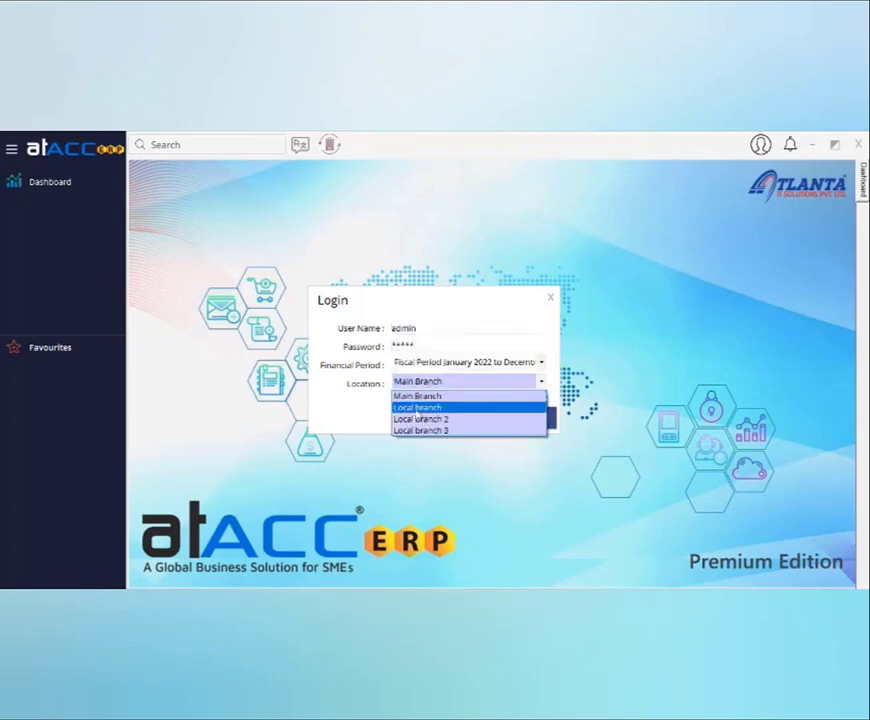
pyautogui.click(416, 409)
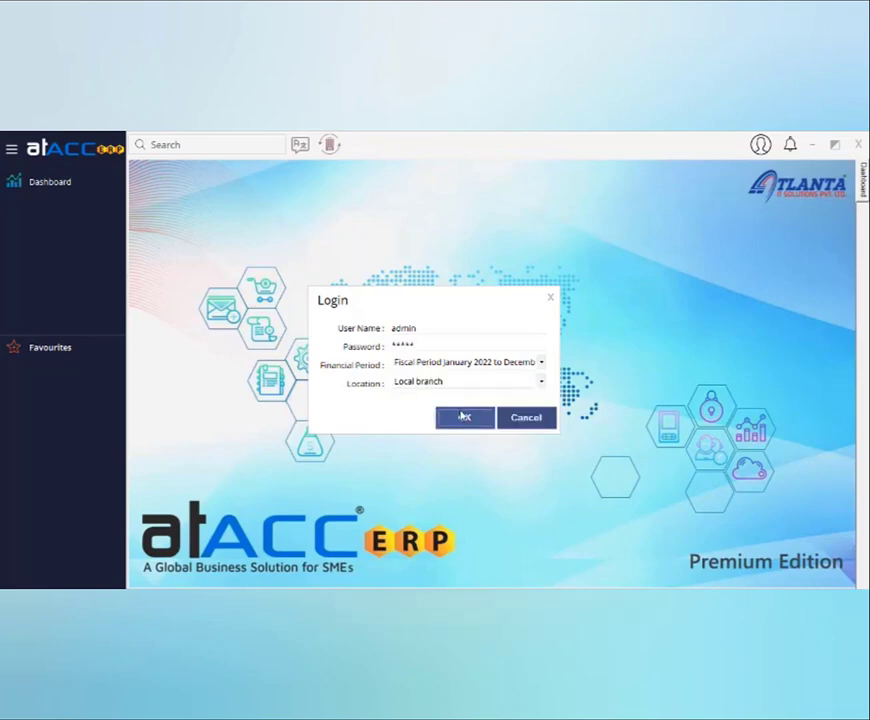
pyautogui.click(464, 417)
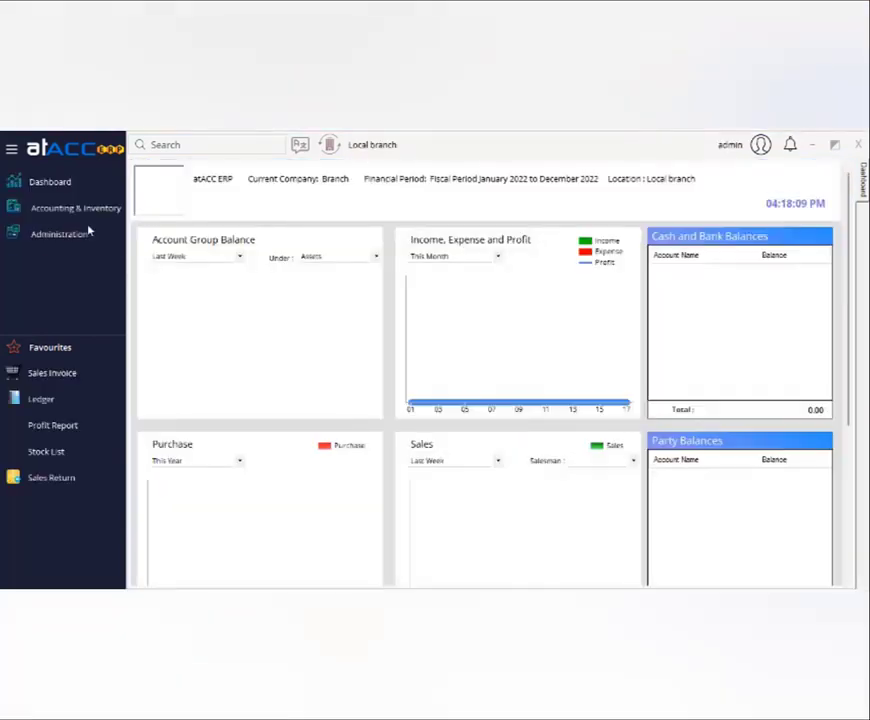
# Start a new sales invoice and check the existing invoice lookup.
pyautogui.click(55, 373)
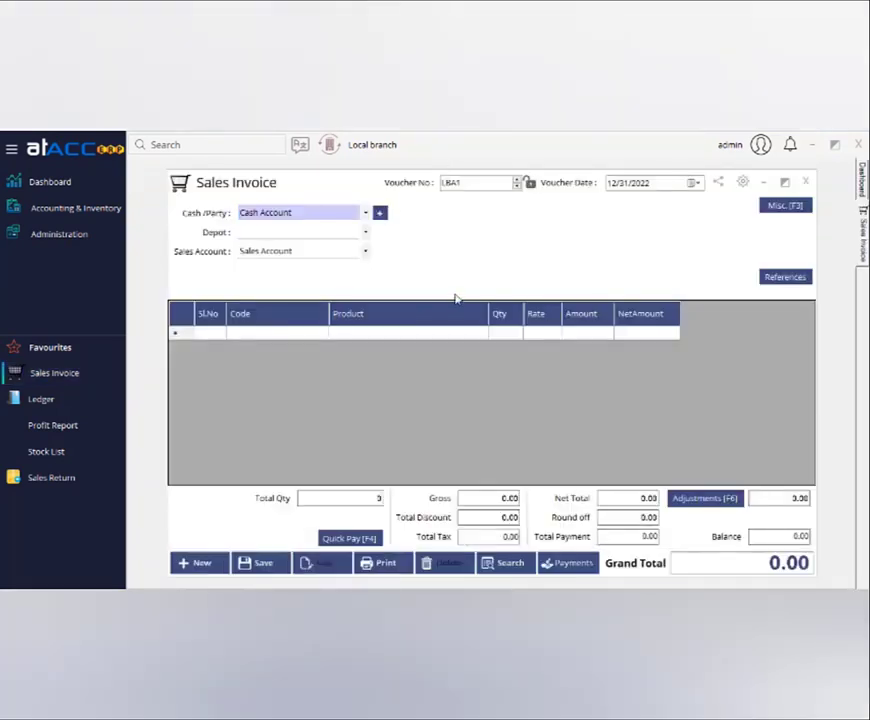
pyautogui.click(486, 566)
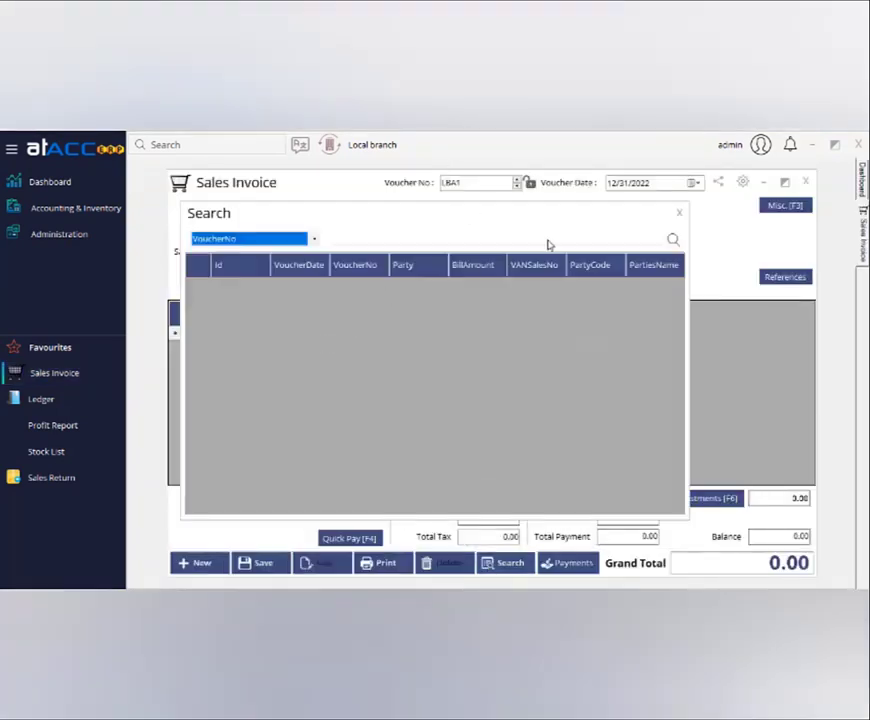
pyautogui.click(679, 213)
# Save invoice LBA1 for product 1 from depot loc1, totalling 20.00, and close the form.
pyautogui.click(285, 236)
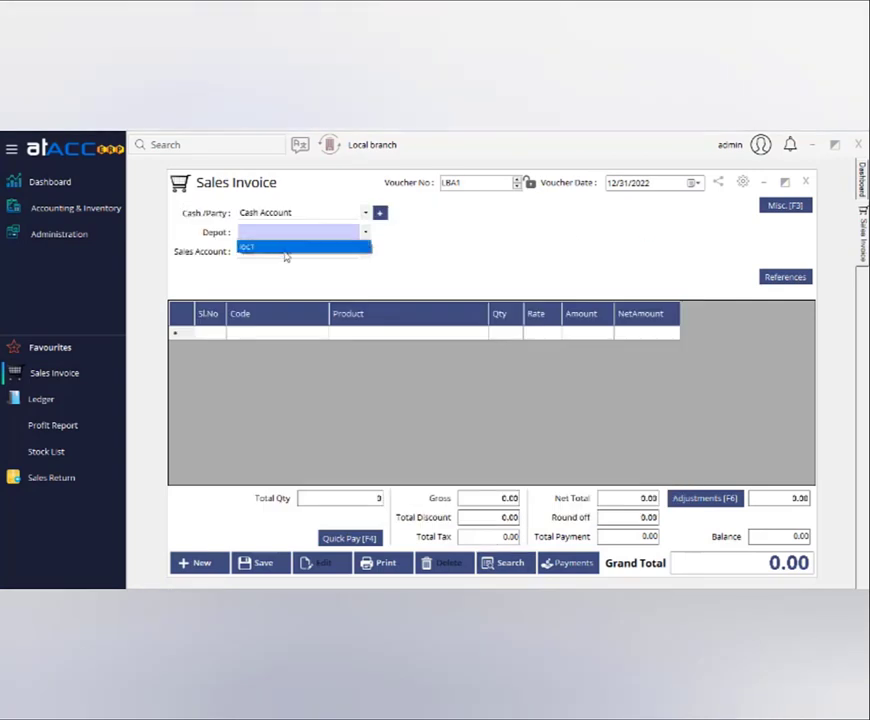
pyautogui.click(286, 250)
pyautogui.click(363, 334)
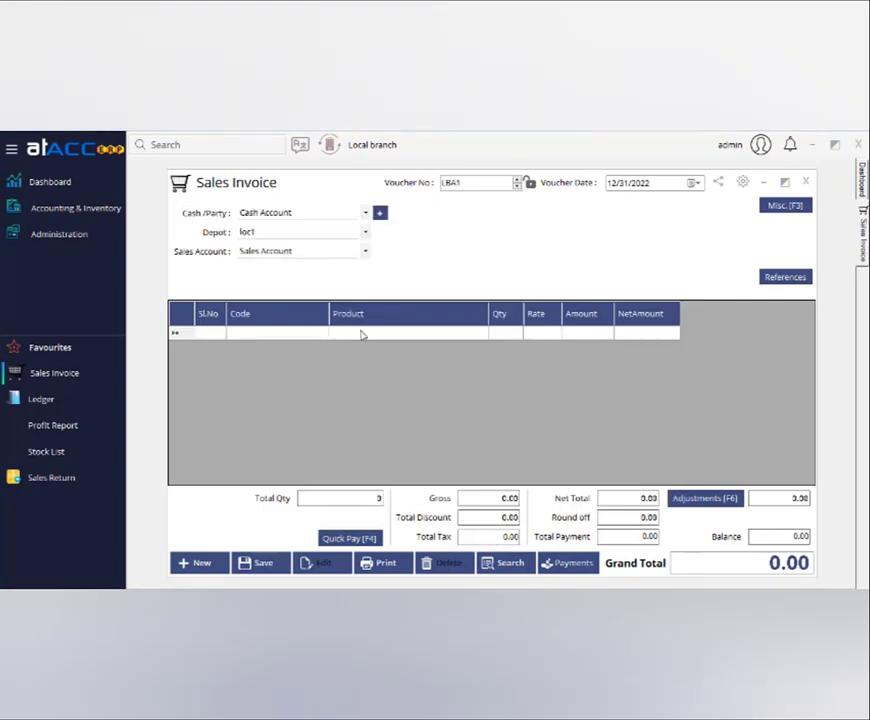
pyautogui.write('p')
pyautogui.press('Return')
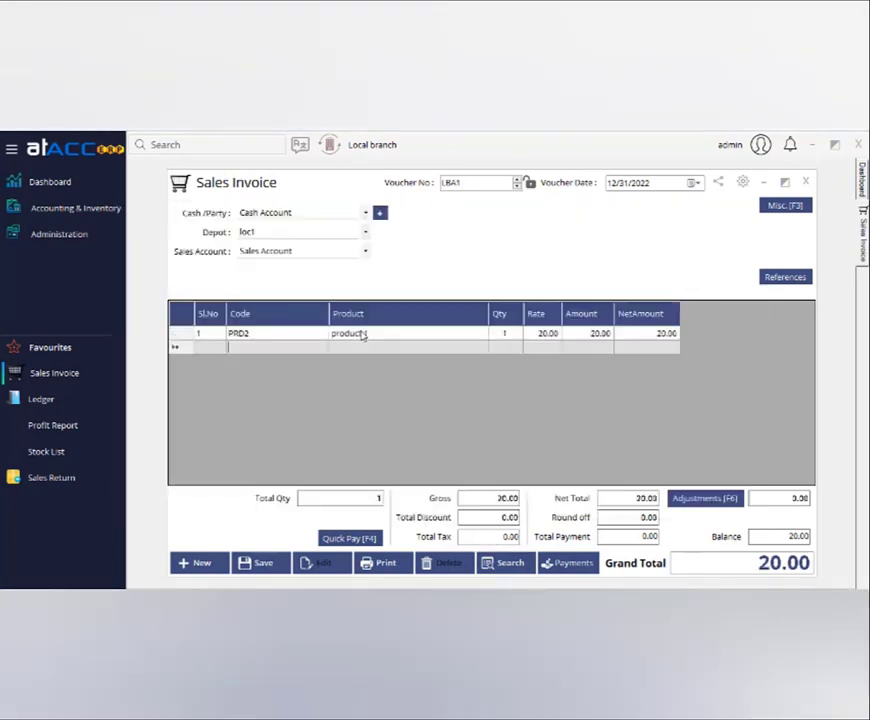
pyautogui.hotkey('ctrl', 's')
pyautogui.click(450, 411)
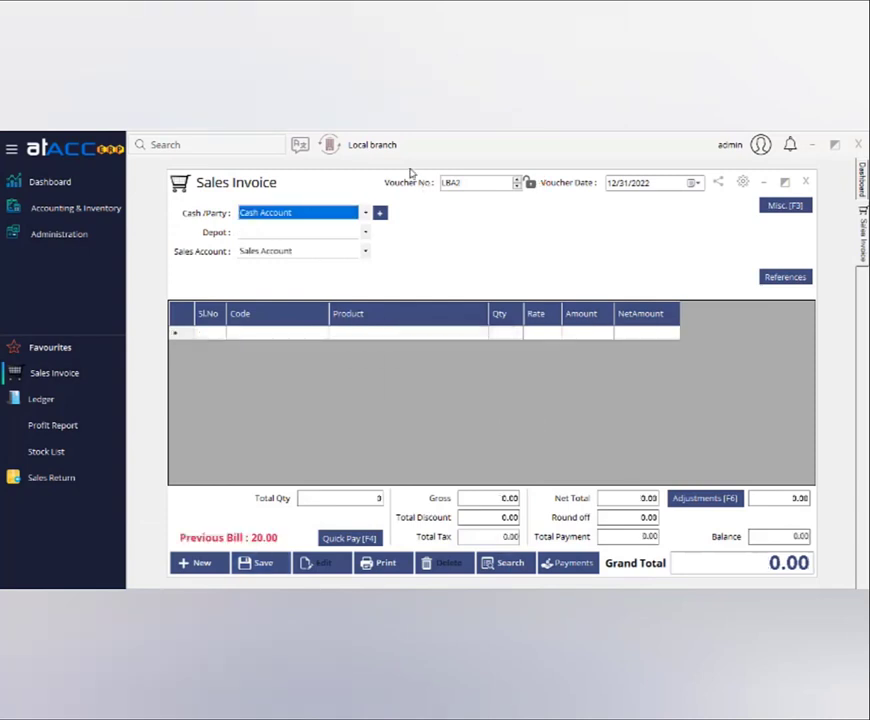
pyautogui.click(805, 182)
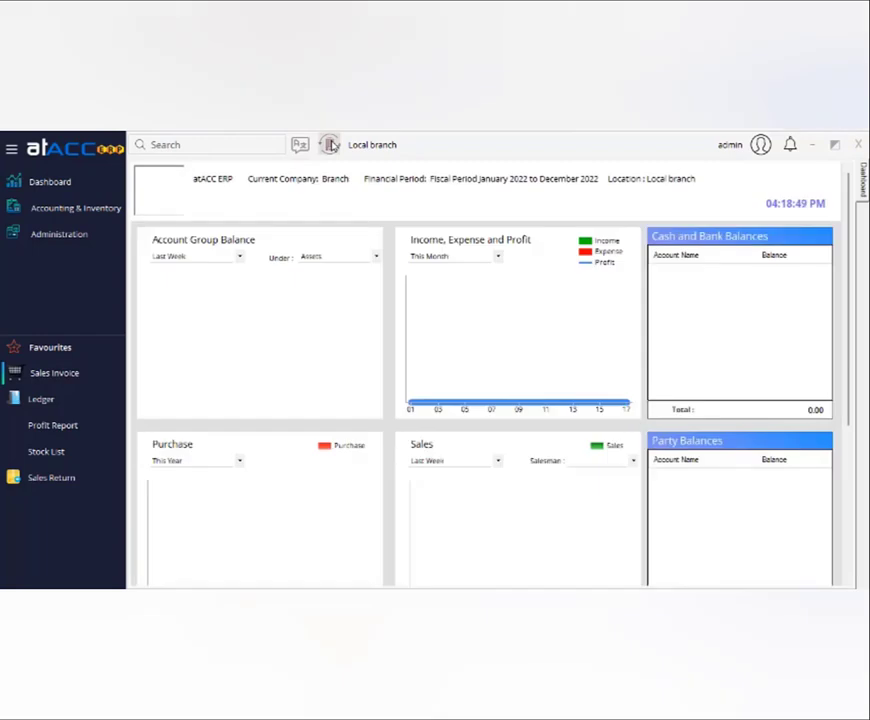
pyautogui.click(330, 145)
# Switch to Local branch 2 and start a new sales invoice numbered LBB1.
pyautogui.click(462, 412)
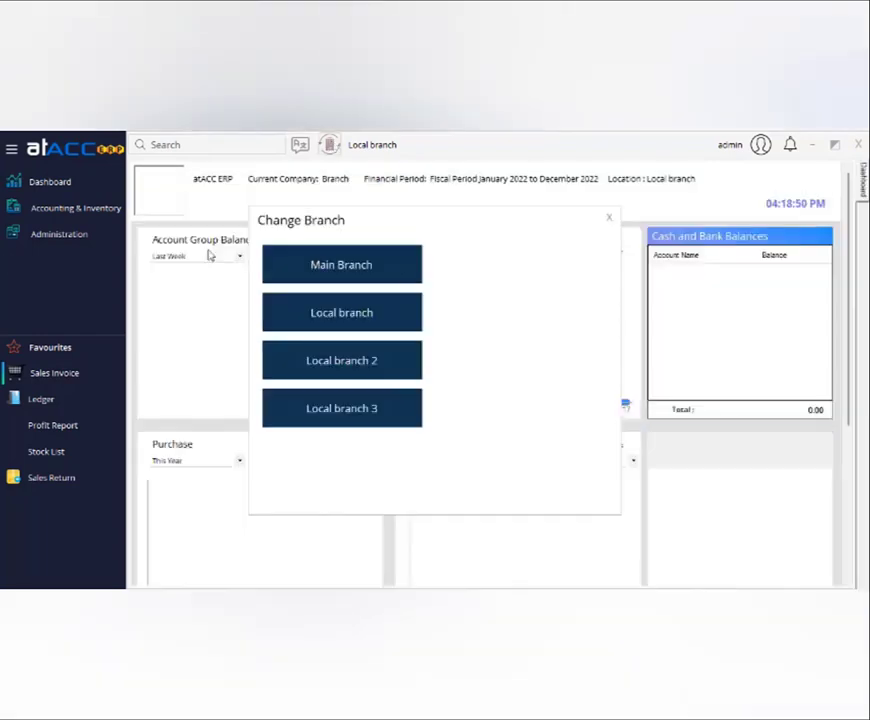
pyautogui.click(341, 362)
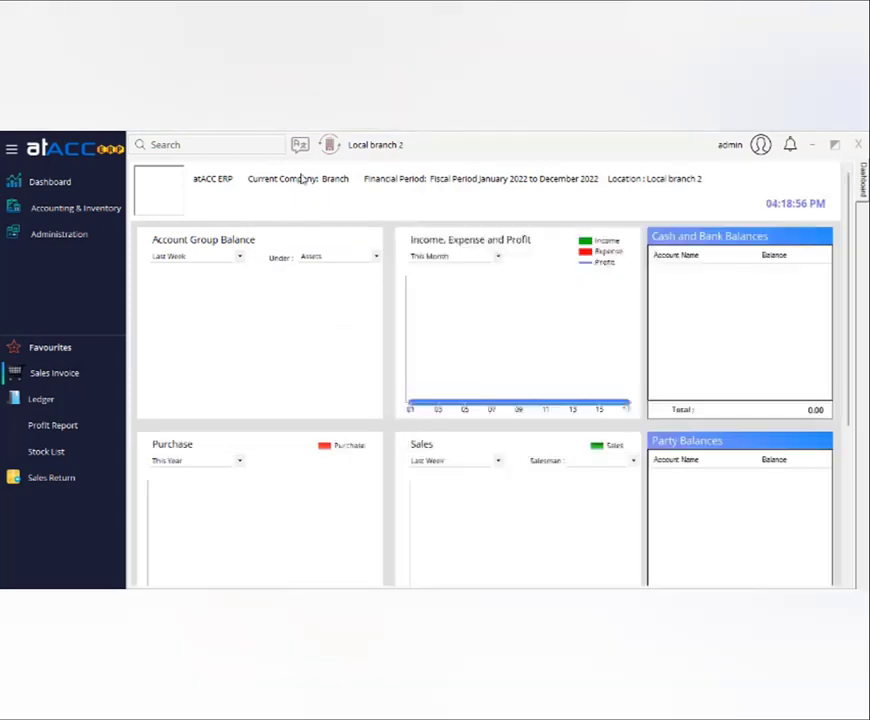
pyautogui.click(55, 373)
pyautogui.click(475, 181)
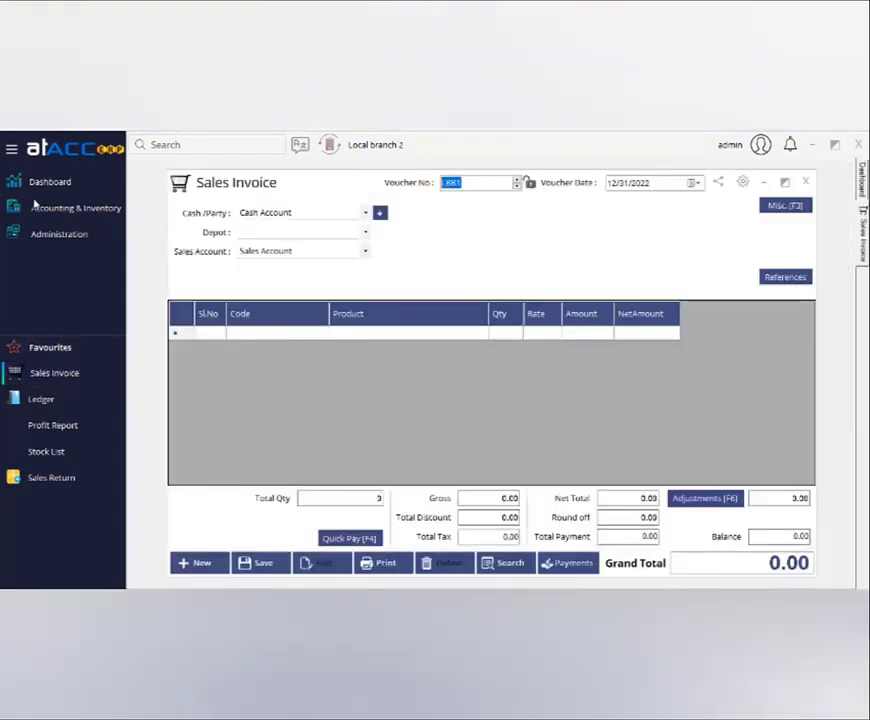
# Confirm the invoice search lists no saved vouchers, then close the invoice form.
pyautogui.click(503, 563)
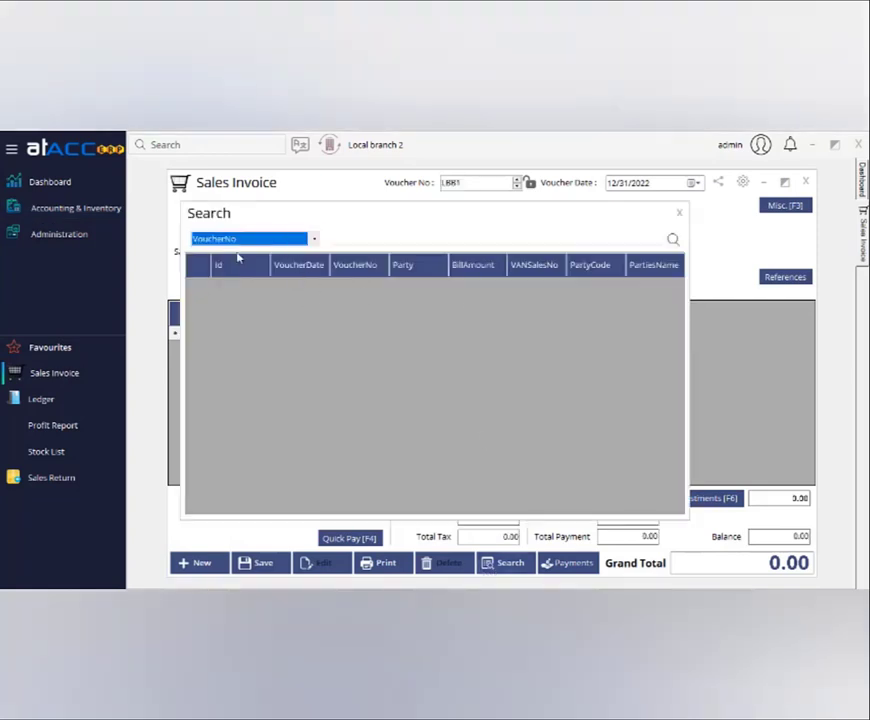
pyautogui.click(678, 214)
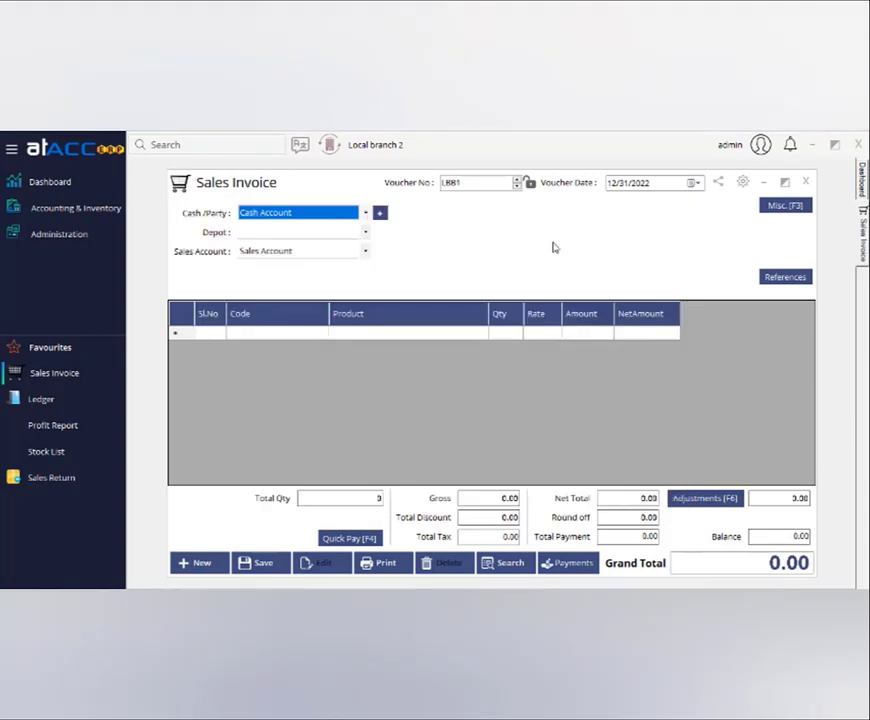
pyautogui.click(804, 182)
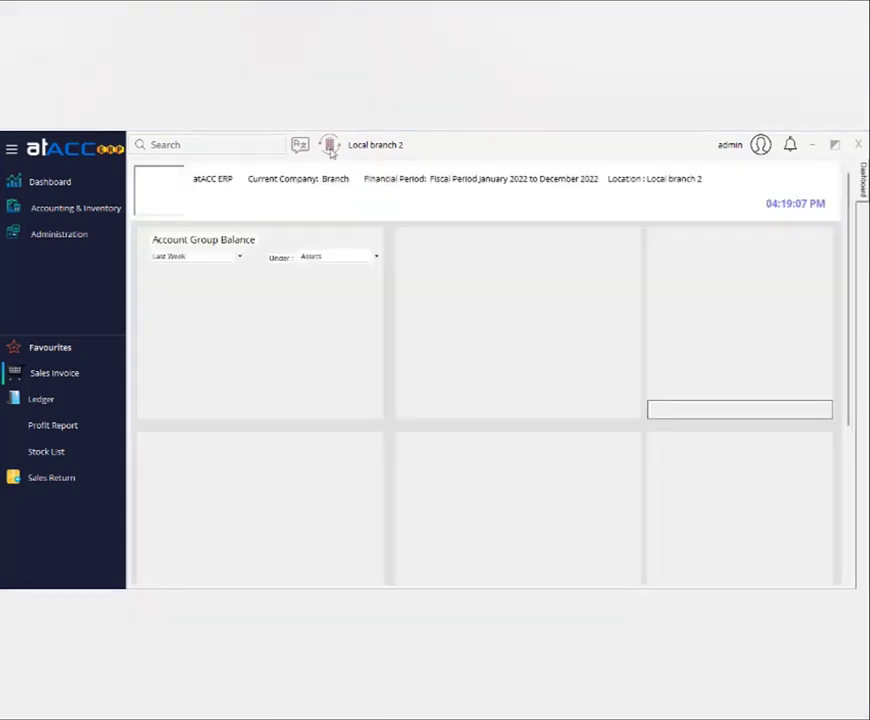
pyautogui.click(330, 146)
# Switch to Main Branch and find cash invoice LBA1 of 20.00 in the invoice search.
pyautogui.click(460, 411)
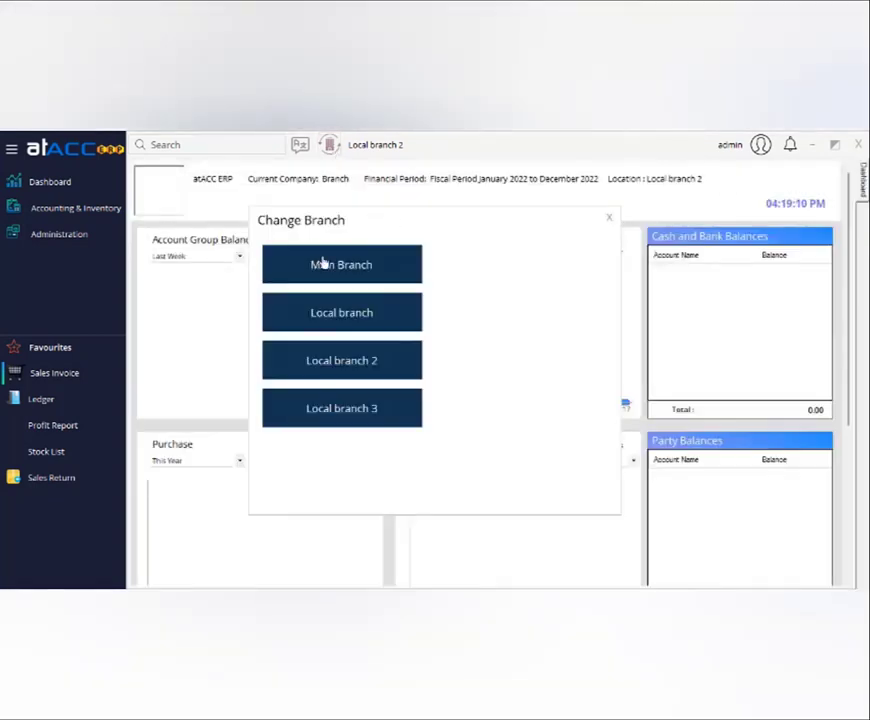
pyautogui.click(323, 262)
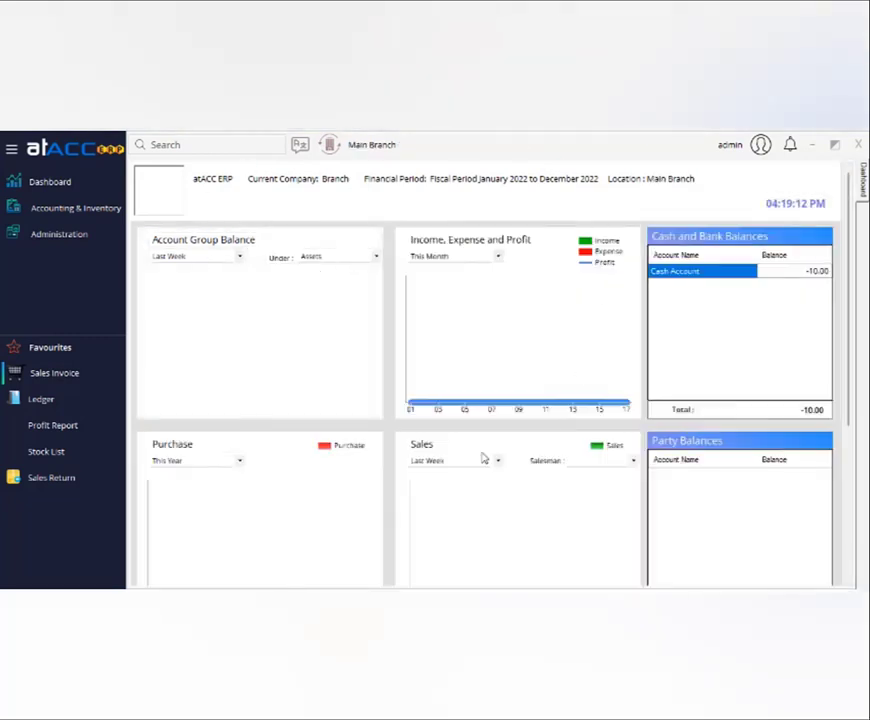
pyautogui.click(35, 372)
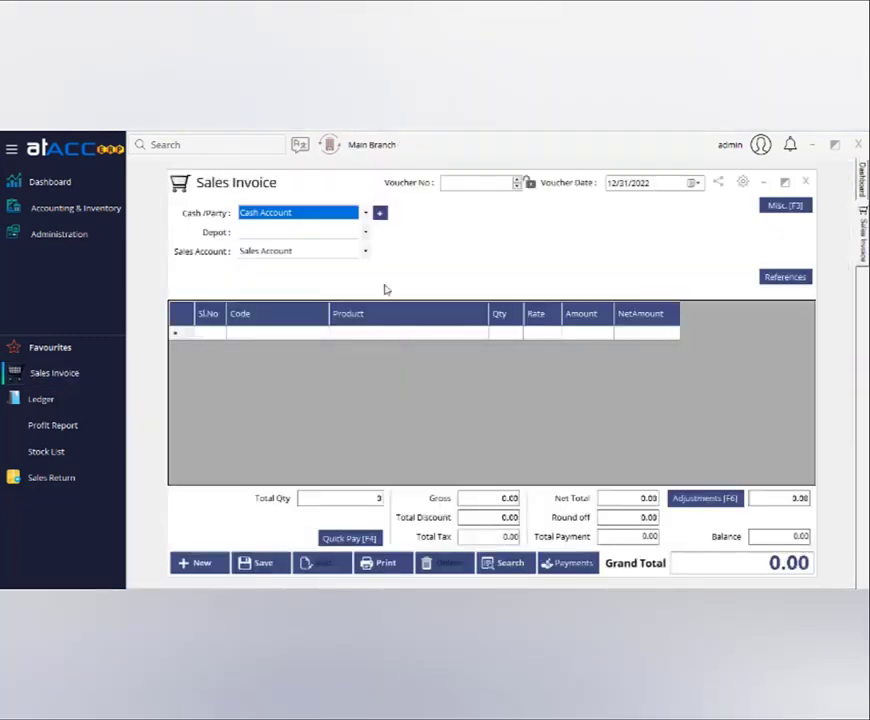
pyautogui.click(506, 563)
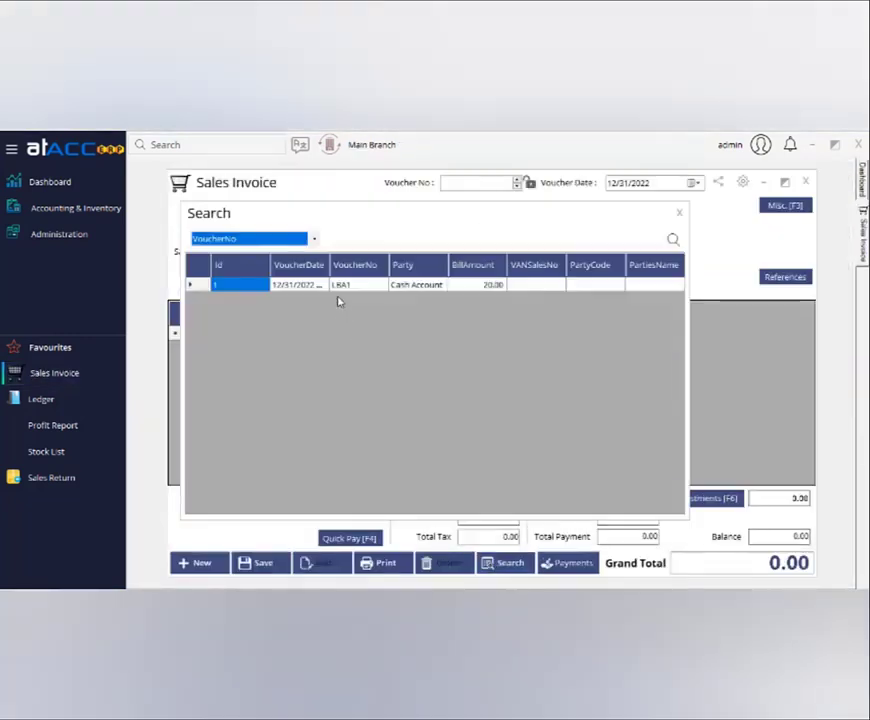
pyautogui.click(679, 212)
pyautogui.click(805, 184)
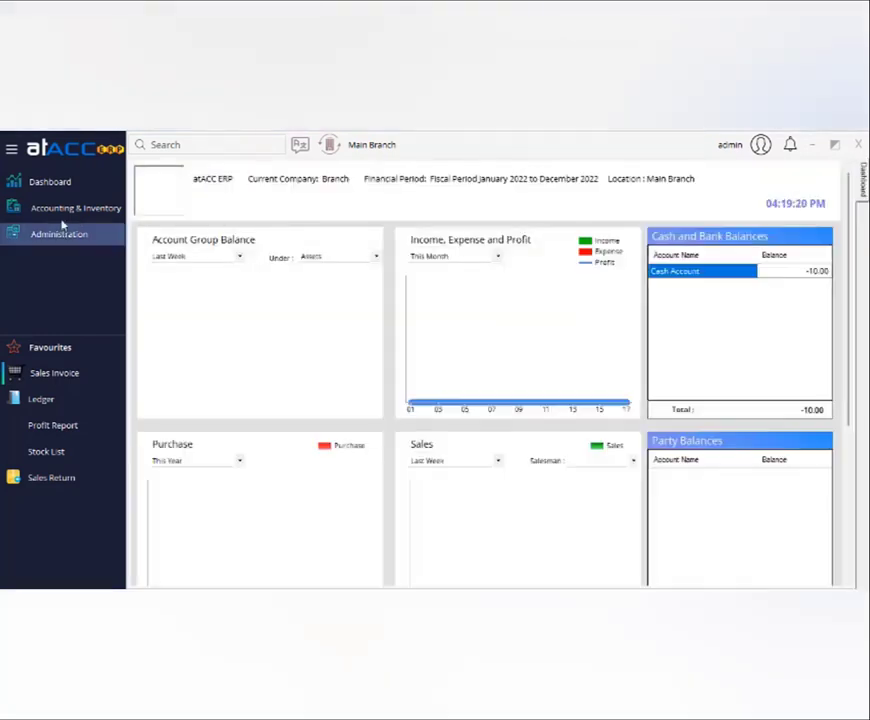
pyautogui.click(72, 208)
pyautogui.moveTo(334, 245)
pyautogui.click(520, 245)
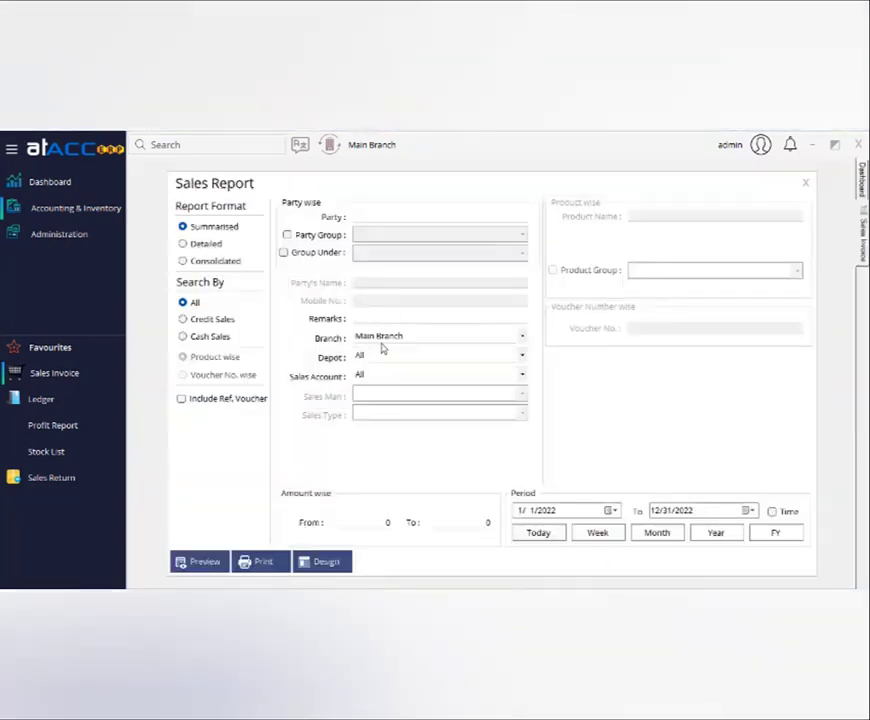
pyautogui.click(385, 342)
pyautogui.click(553, 387)
pyautogui.click(390, 356)
pyautogui.click(548, 410)
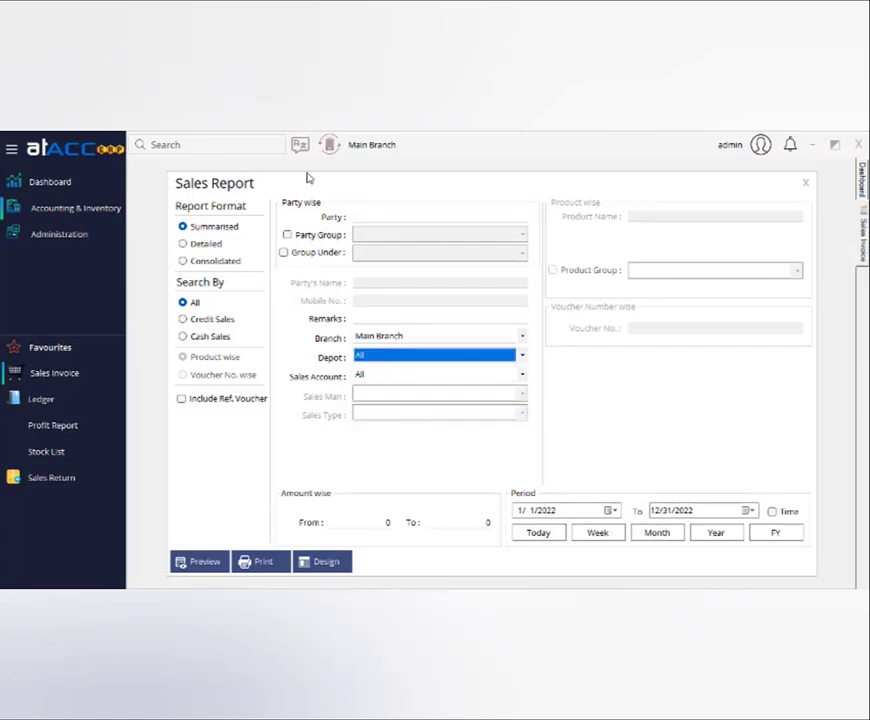
pyautogui.click(804, 185)
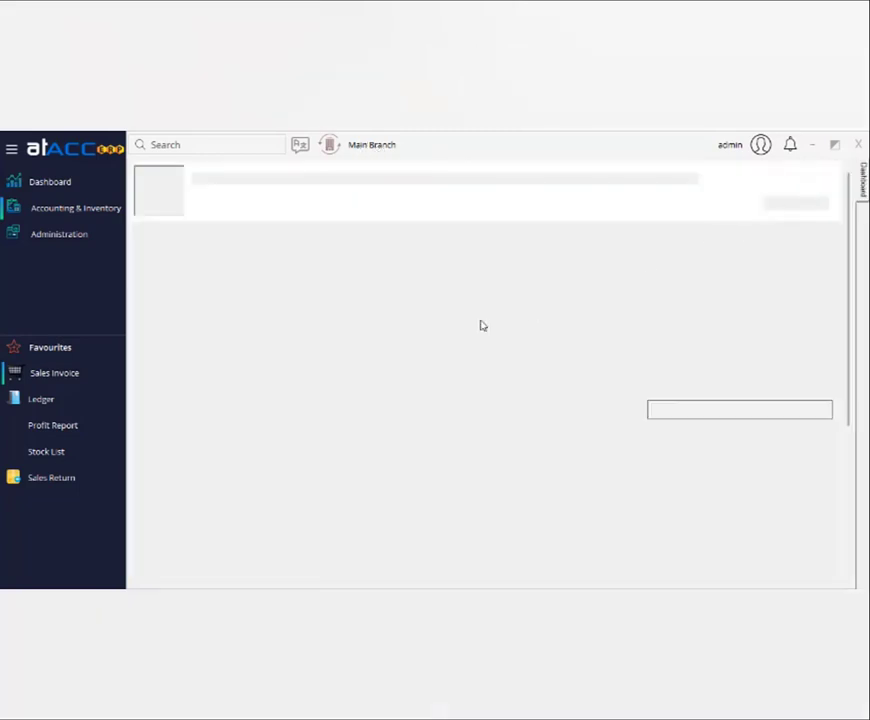